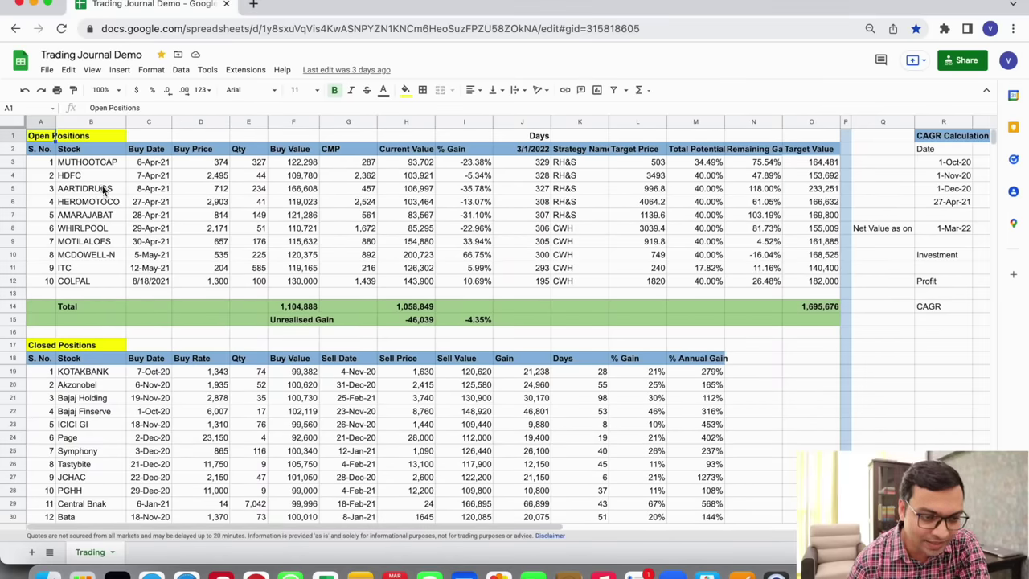
Search Google for 'google sheet' in a new tab, then return to the Trading Journal Demo tab.
left_click(254, 5)
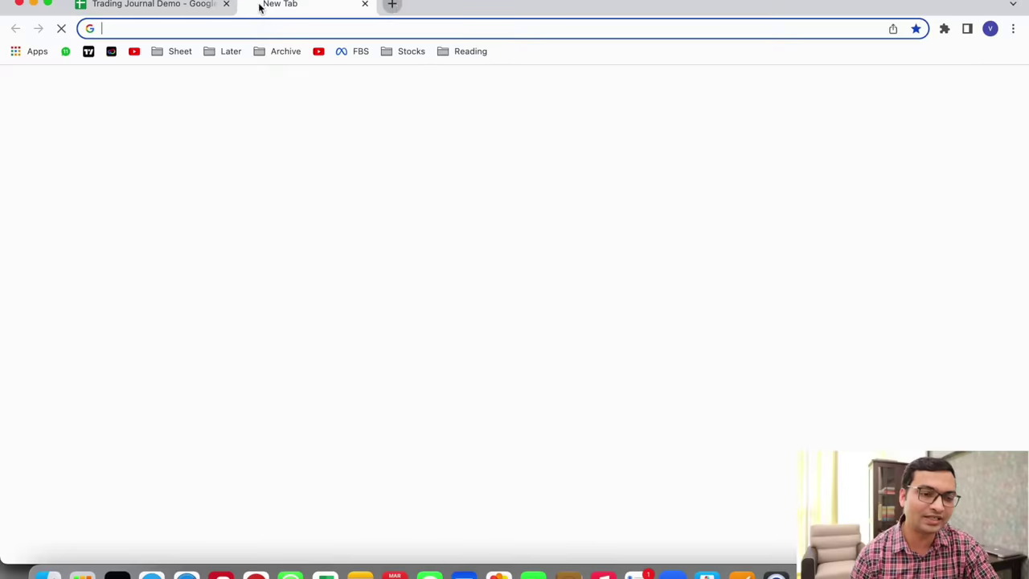
type("googl")
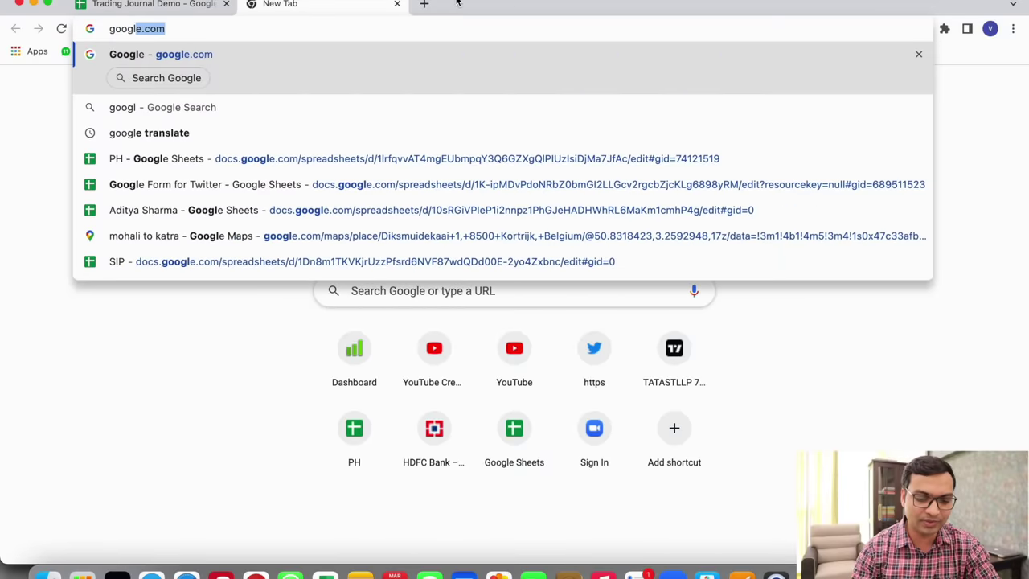
type("e sheet")
key("Return")
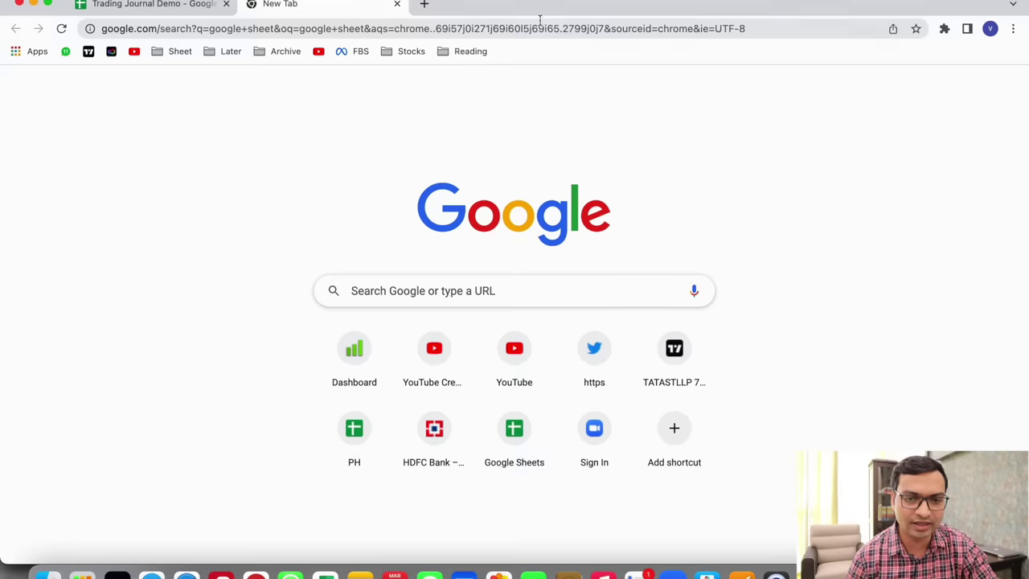
left_click(466, 291)
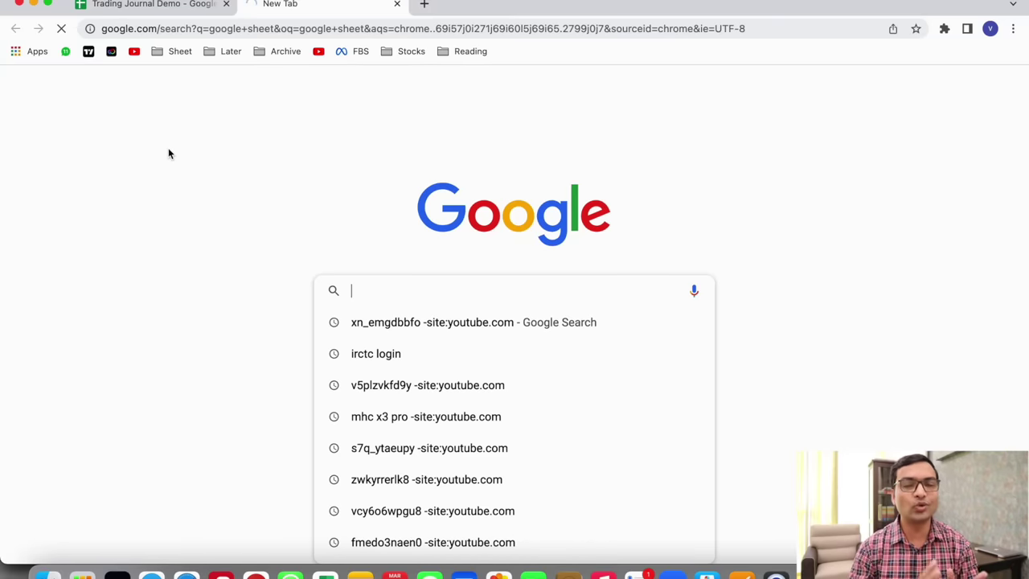
left_click(157, 6)
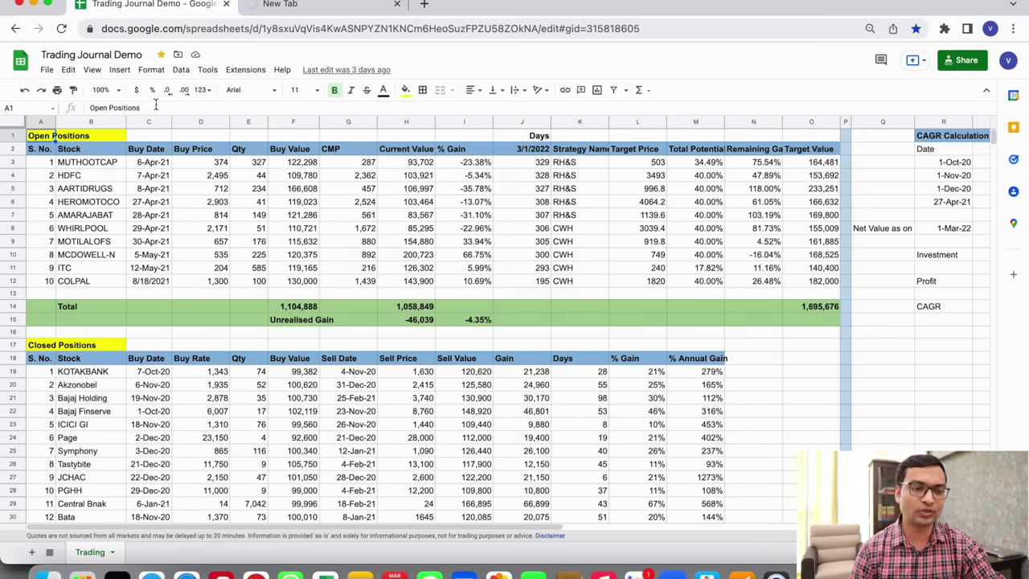
Create a blank Untitled spreadsheet via File > New > Spreadsheet, then return to Trading Journal Demo.
left_click(47, 70)
mouse_move(67, 90)
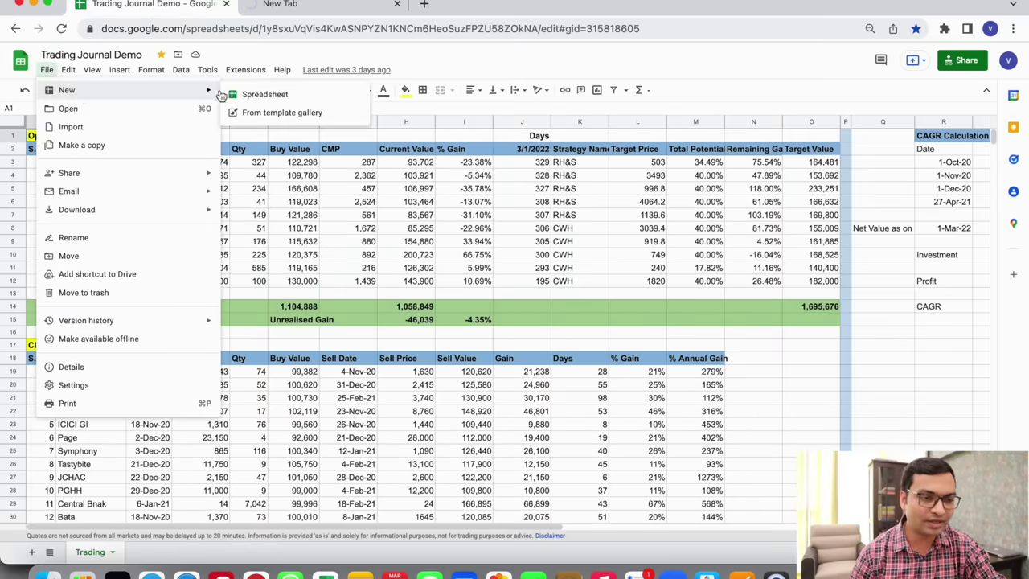
left_click(241, 94)
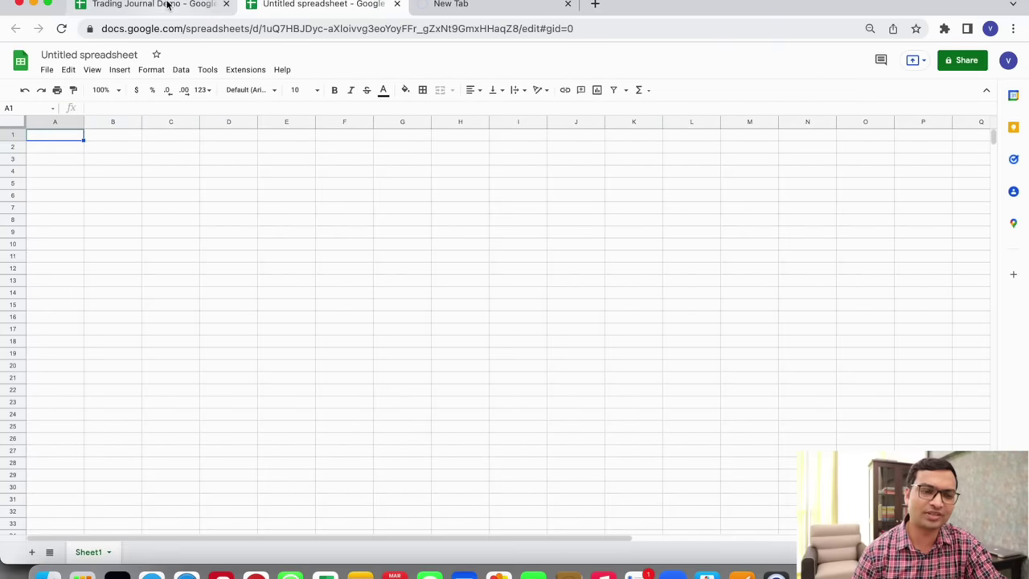
left_click(1008, 62)
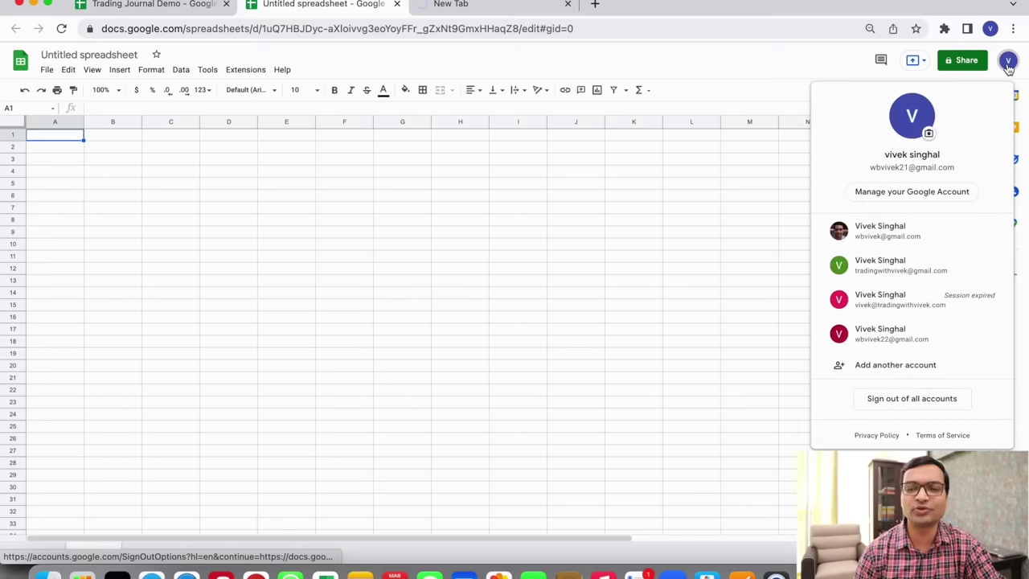
left_click(1008, 62)
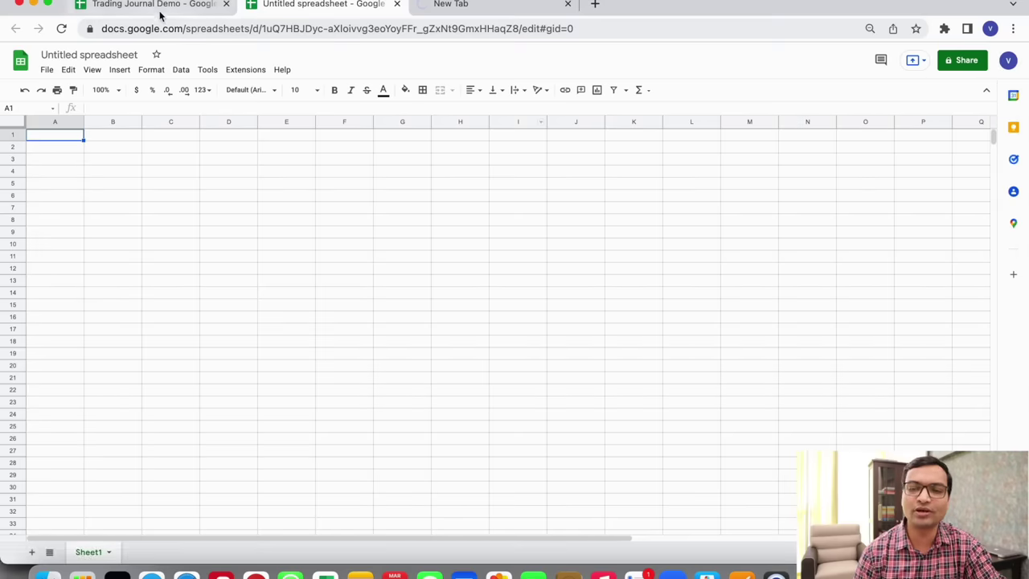
left_click(159, 7)
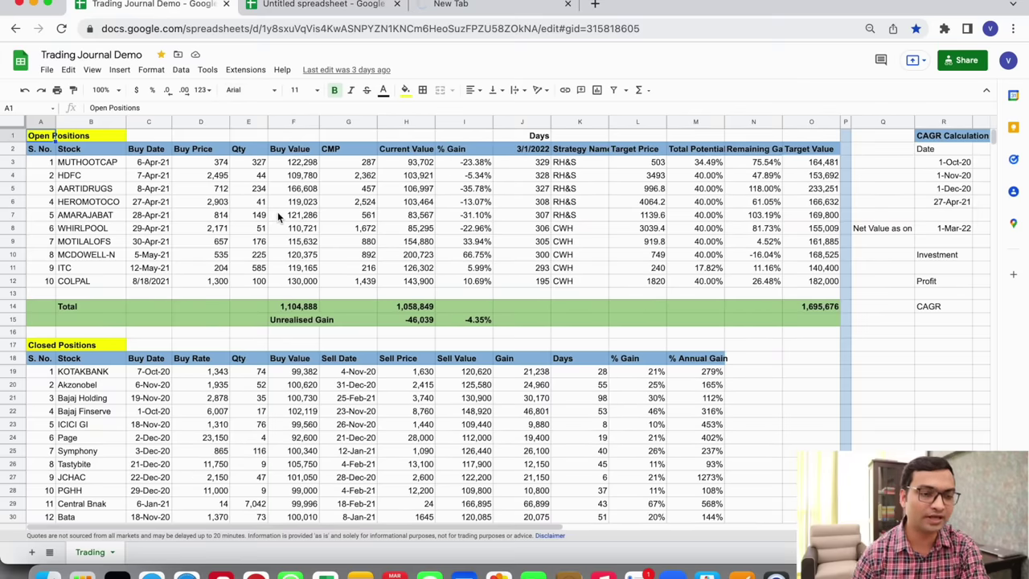
left_click(150, 205)
left_click(120, 426)
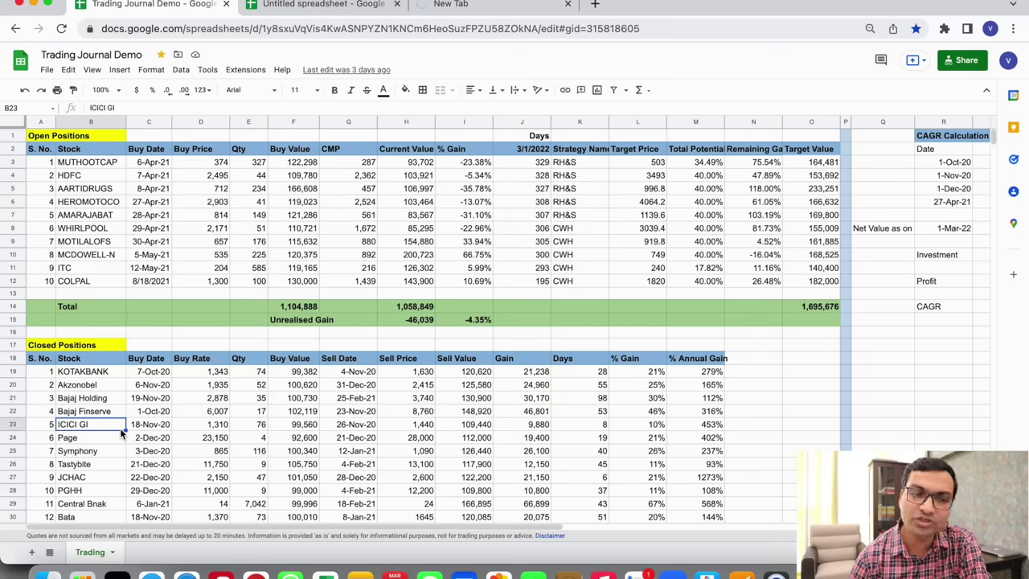
scroll(894, 336, "right", 5)
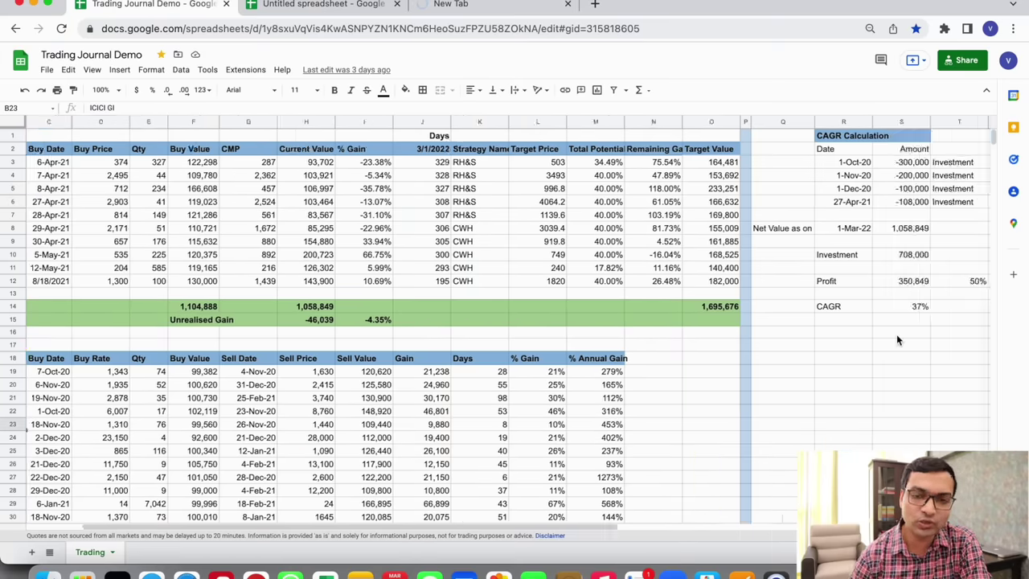
scroll(895, 336, "right", 5)
left_click(521, 177)
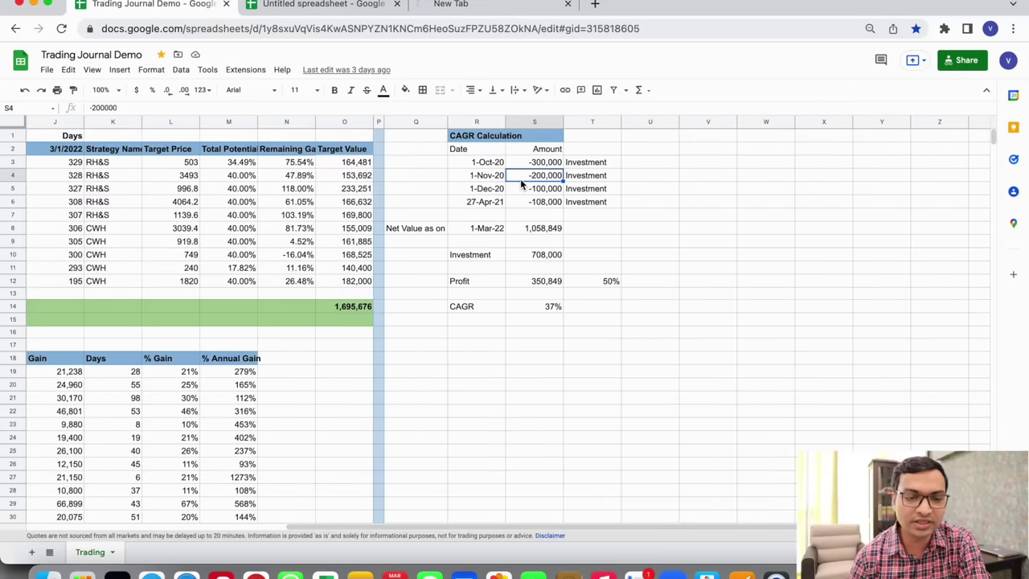
scroll(520, 179, "left", 10)
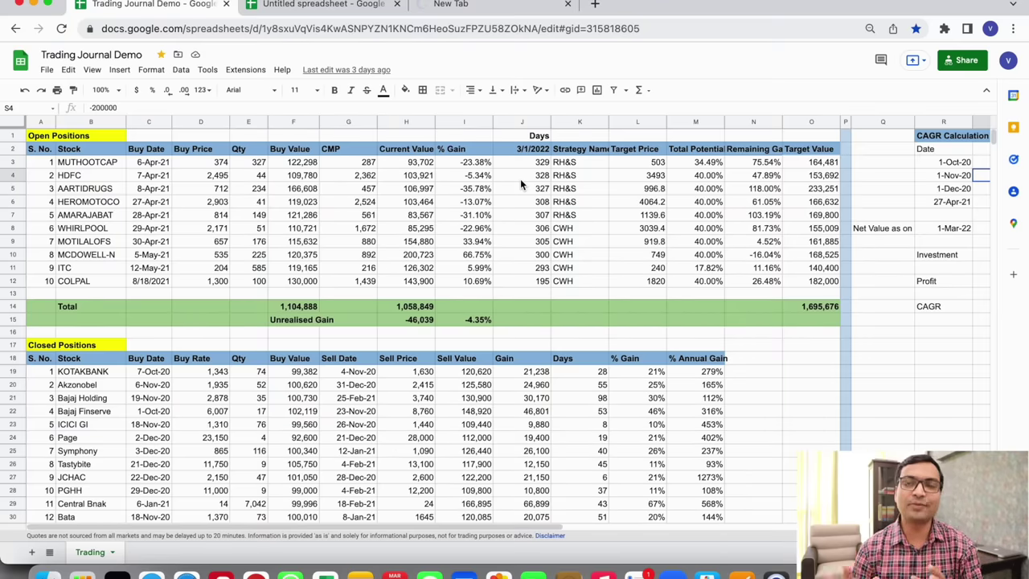
left_click(113, 164)
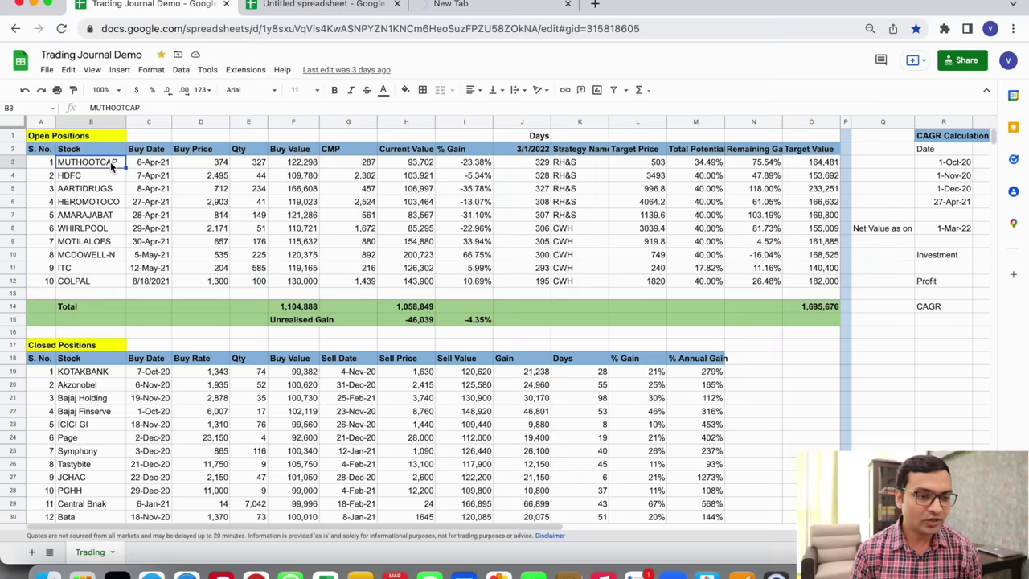
key("Up")
key("Down")
key("Down")
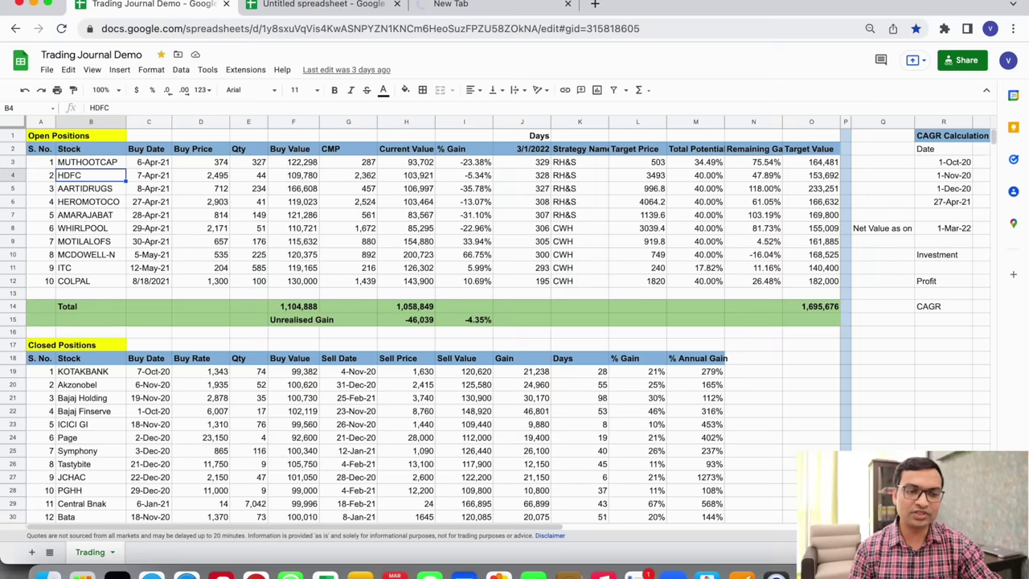
key("Up")
key("Up")
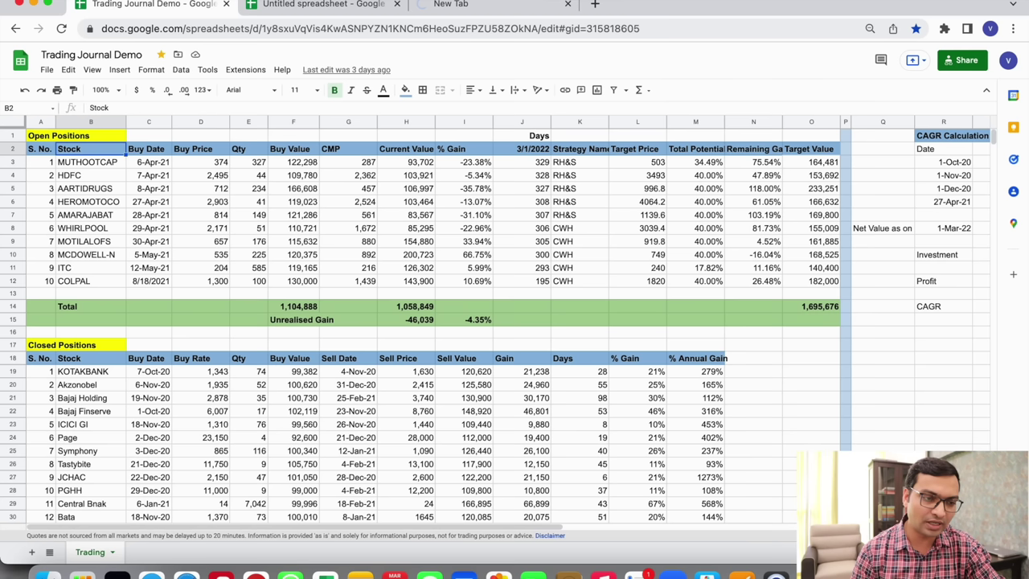
key("Right")
key("Right")
key("Down")
key("Down")
key("Up")
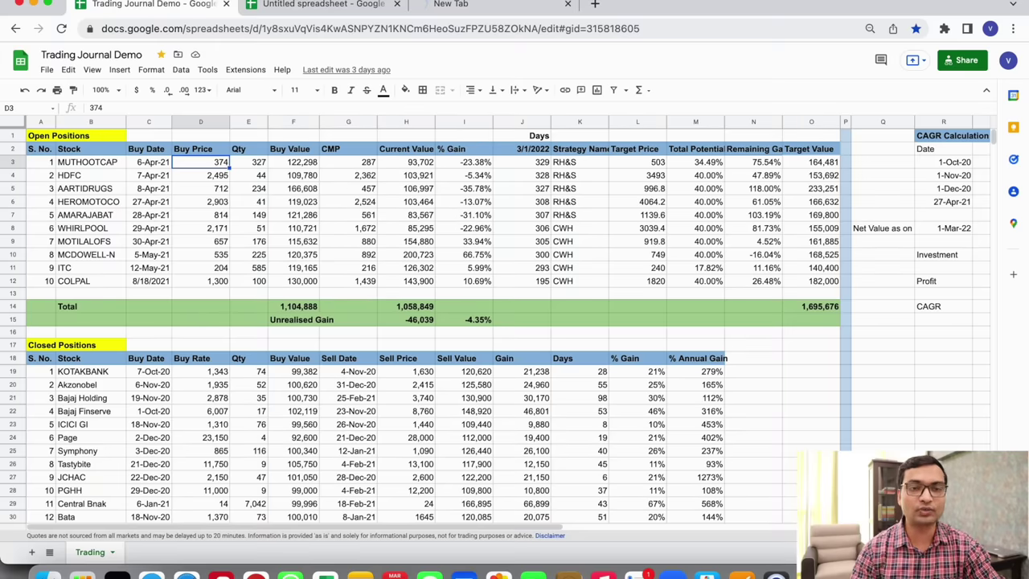
key("Left")
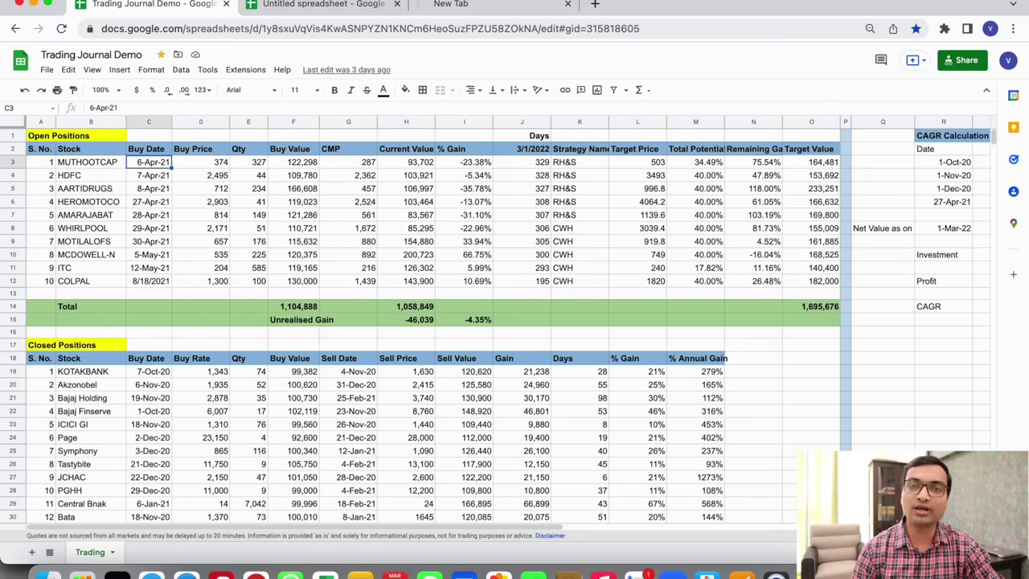
key("Down")
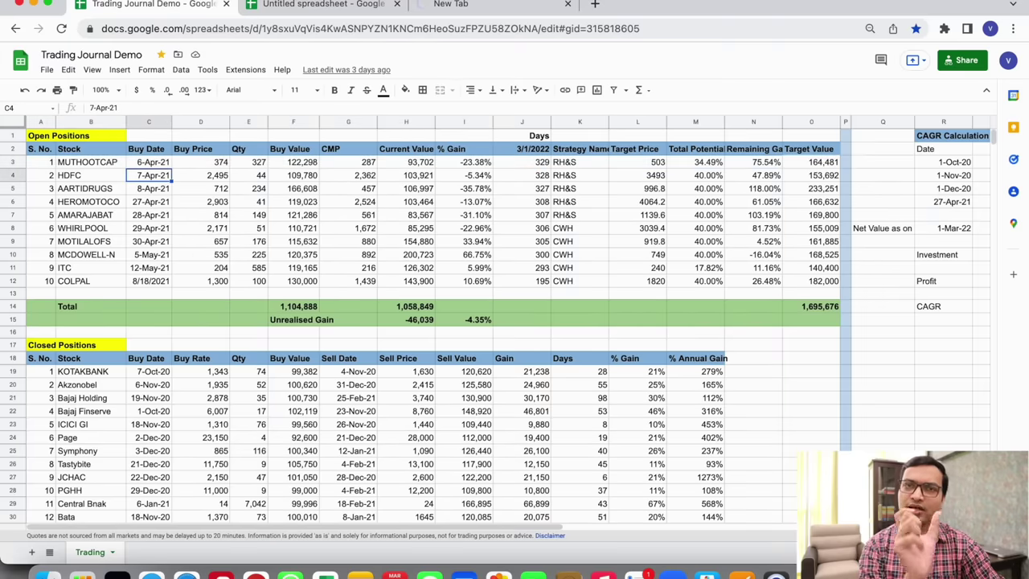
key("shift+space")
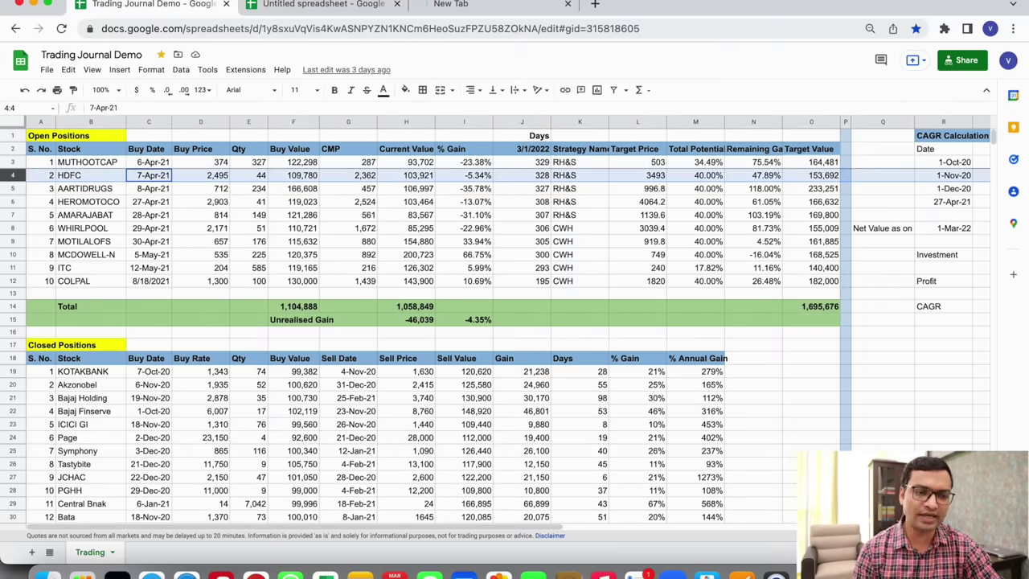
key("ctrl+alt+equal")
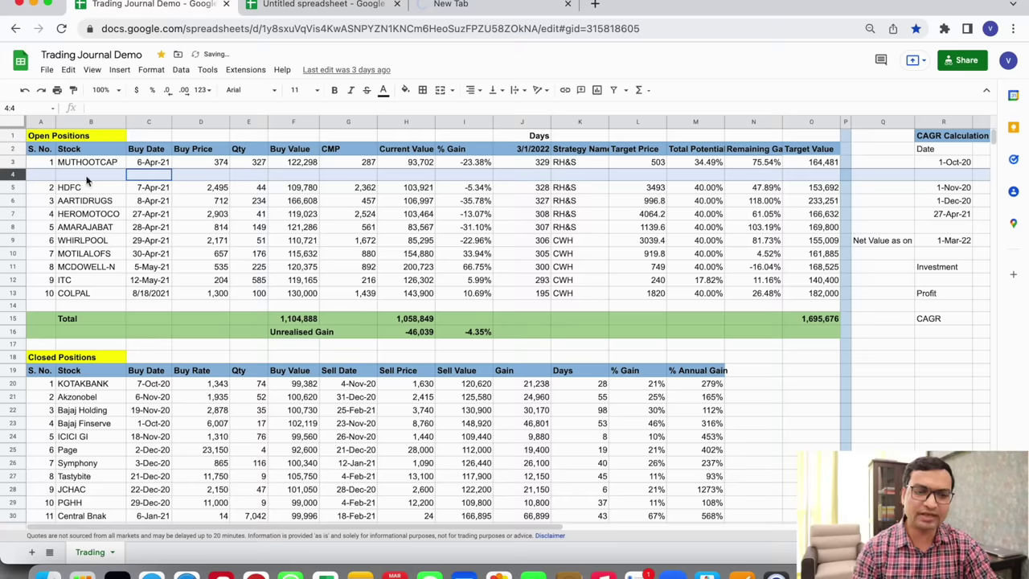
left_click(78, 178)
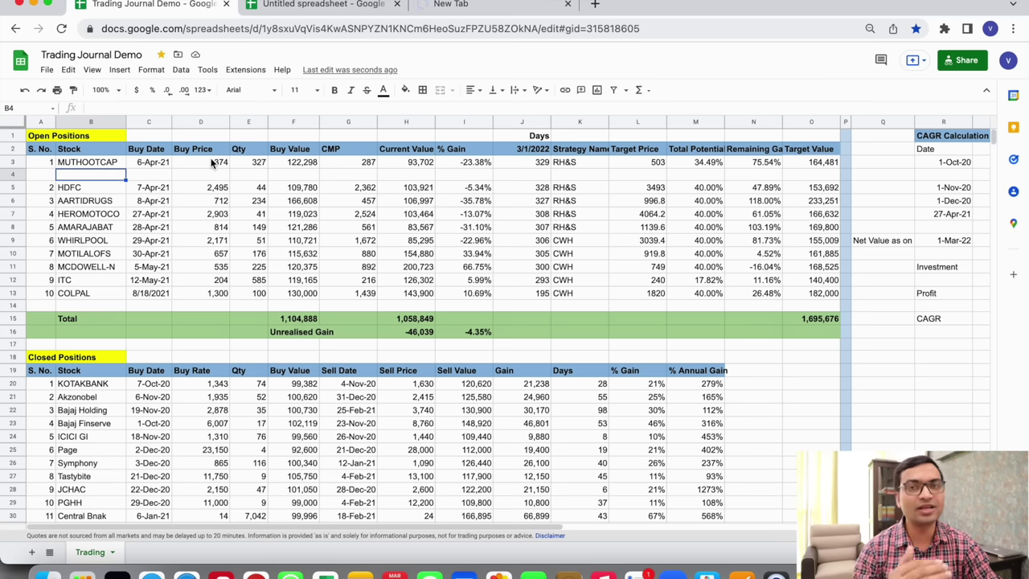
key("ctrl+z")
left_click(202, 215)
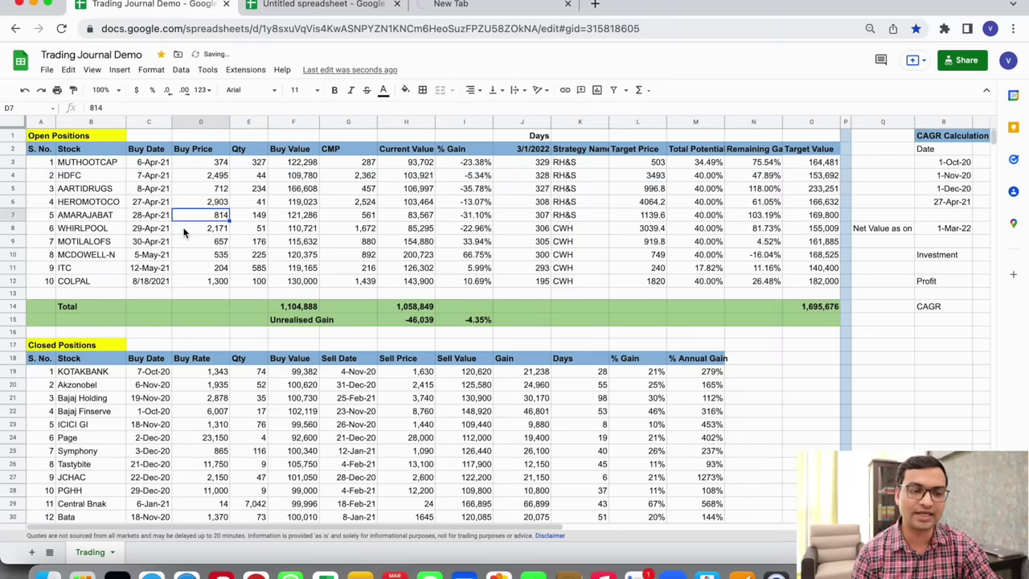
left_click(14, 216)
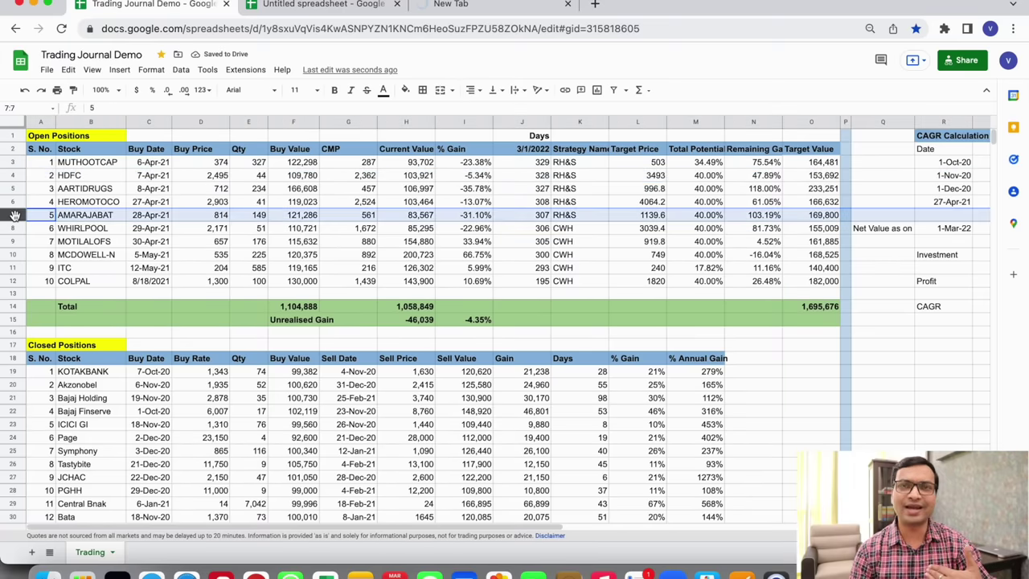
right_click(14, 215)
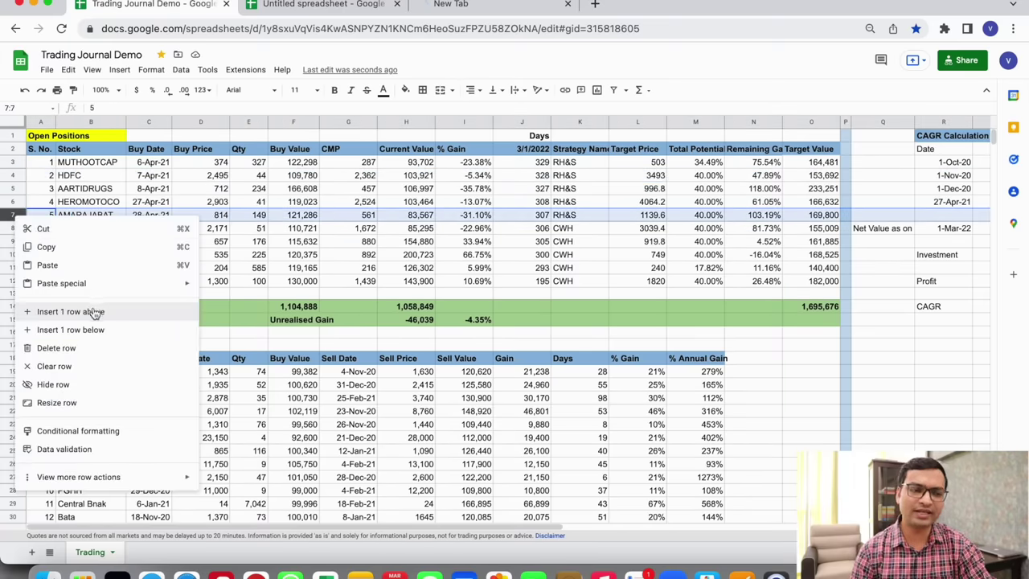
left_click(93, 312)
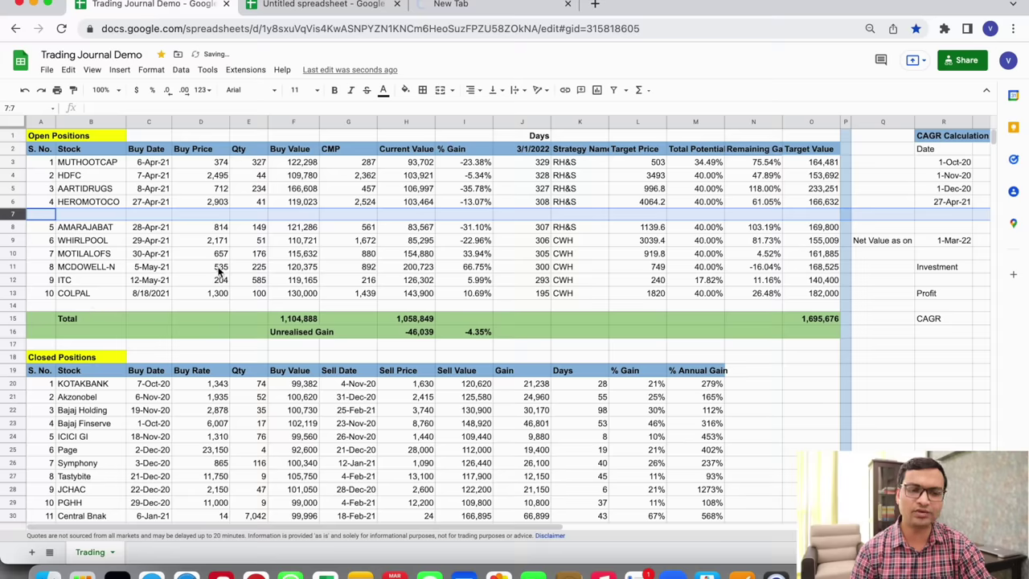
key("ctrl+z")
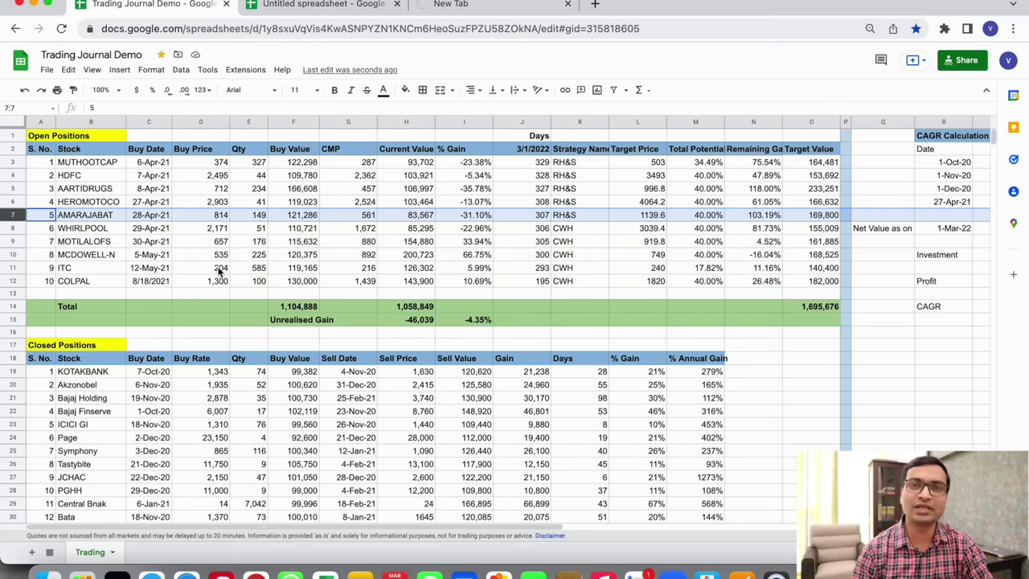
Inspect the first position's buy date, Buy Price 374, Qty and the F3 Buy Value formula.
left_click(156, 178)
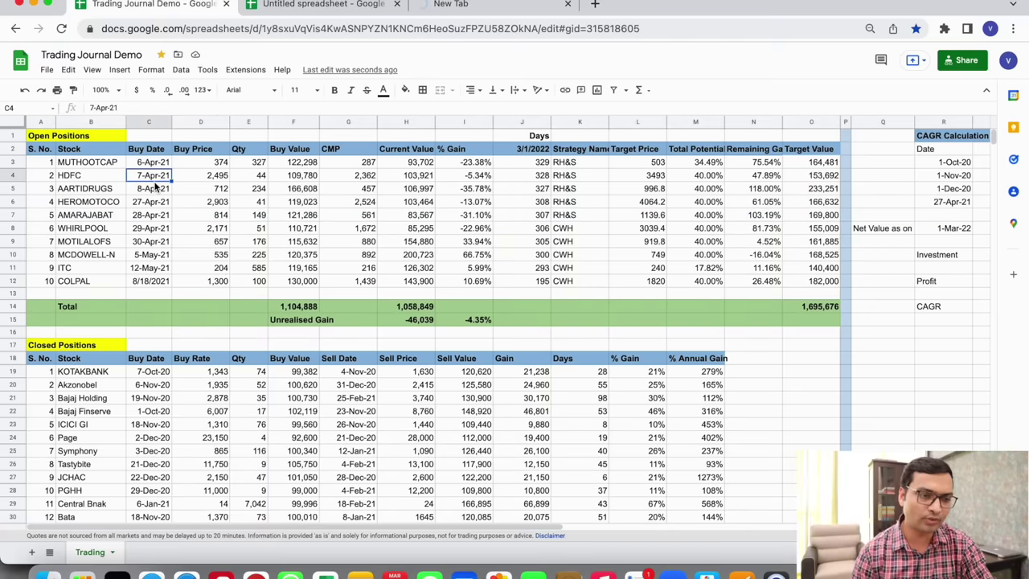
left_click(198, 147)
left_click(200, 163)
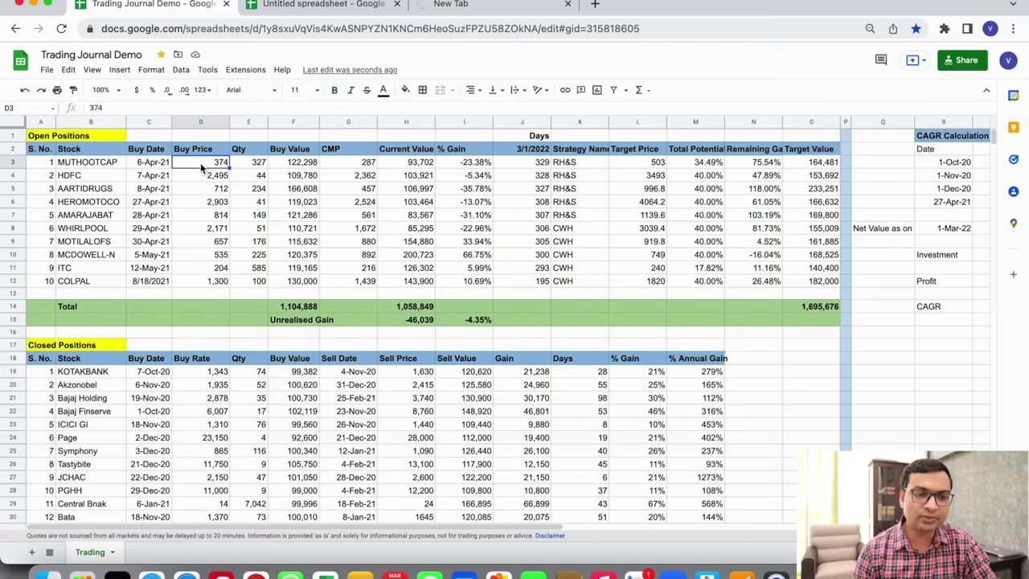
left_click(252, 163)
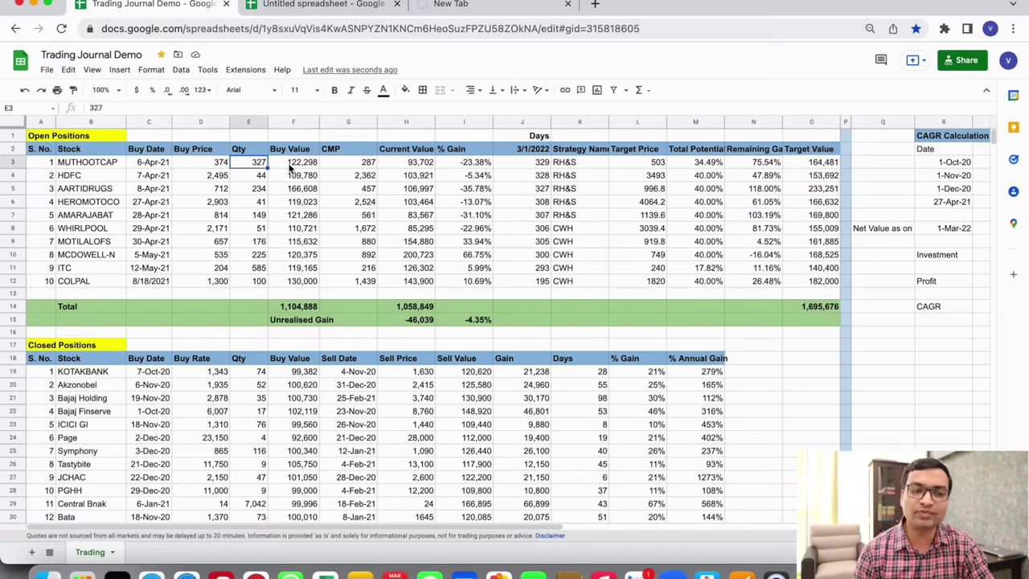
left_click(289, 162)
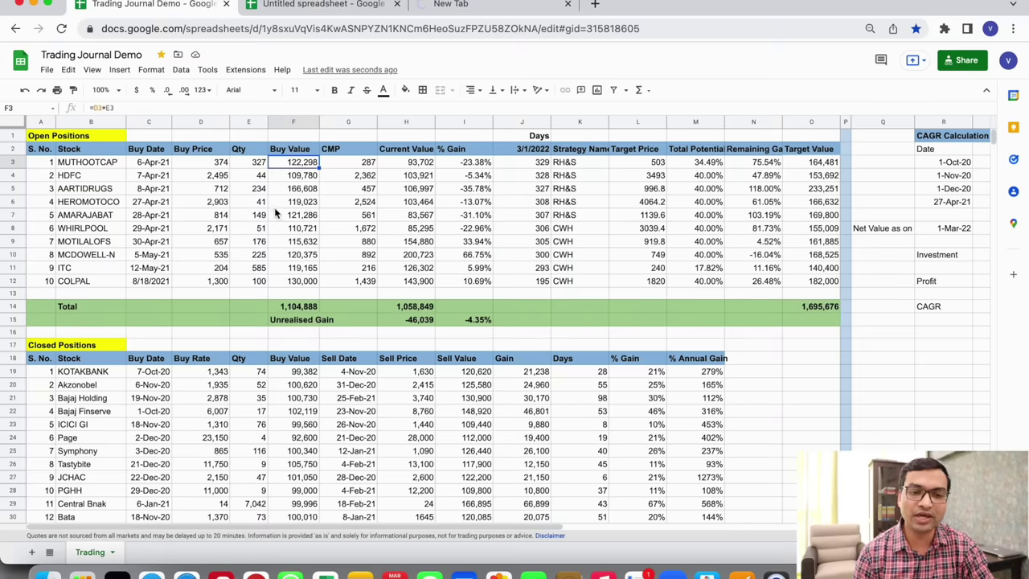
left_click(226, 107)
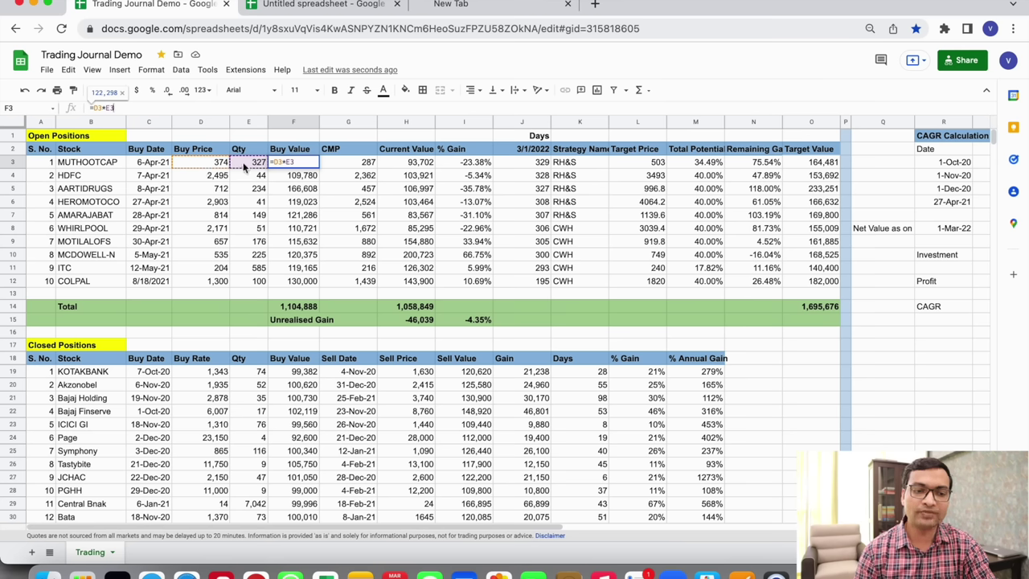
key("Return")
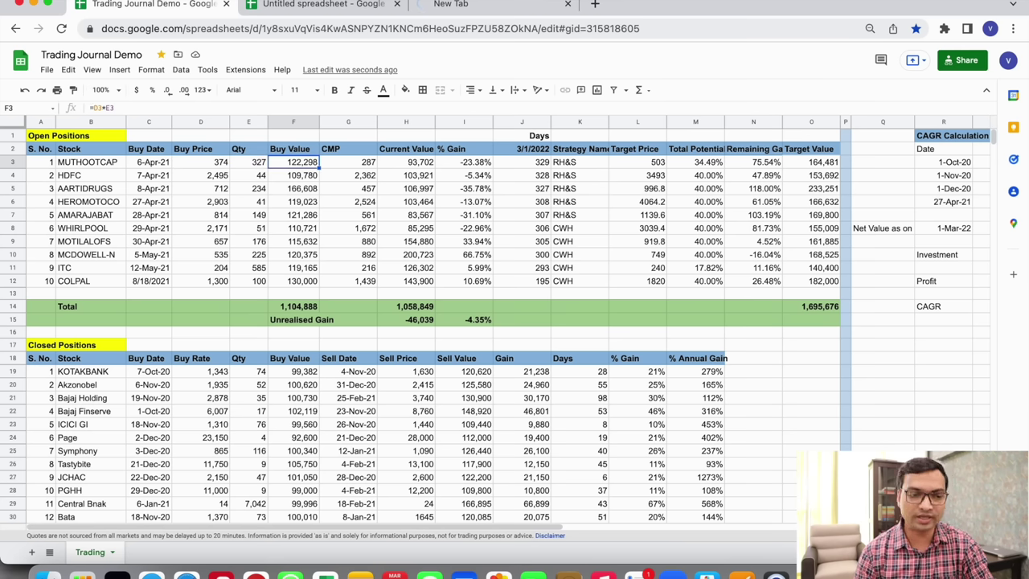
Enter =D3*E3 as the Buy Value in F3 and paste it down F4:F12.
key("Delete")
type("=")
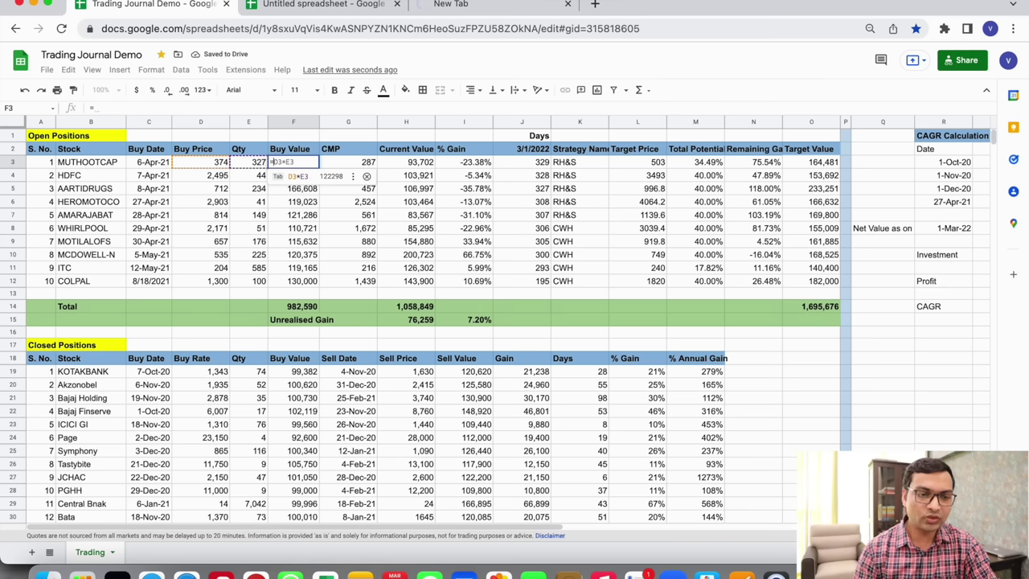
left_click(213, 164)
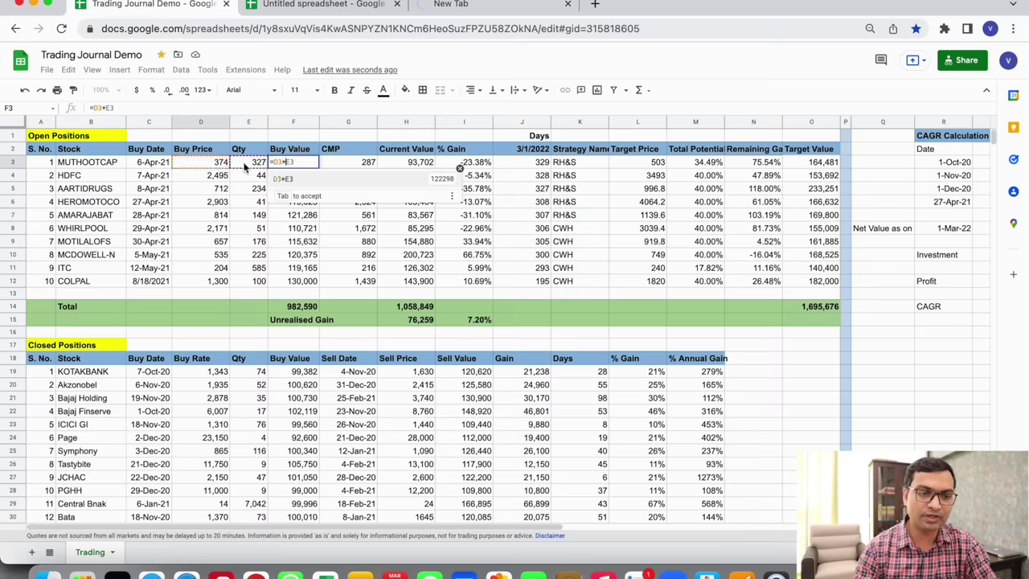
left_click(245, 165)
key("Return")
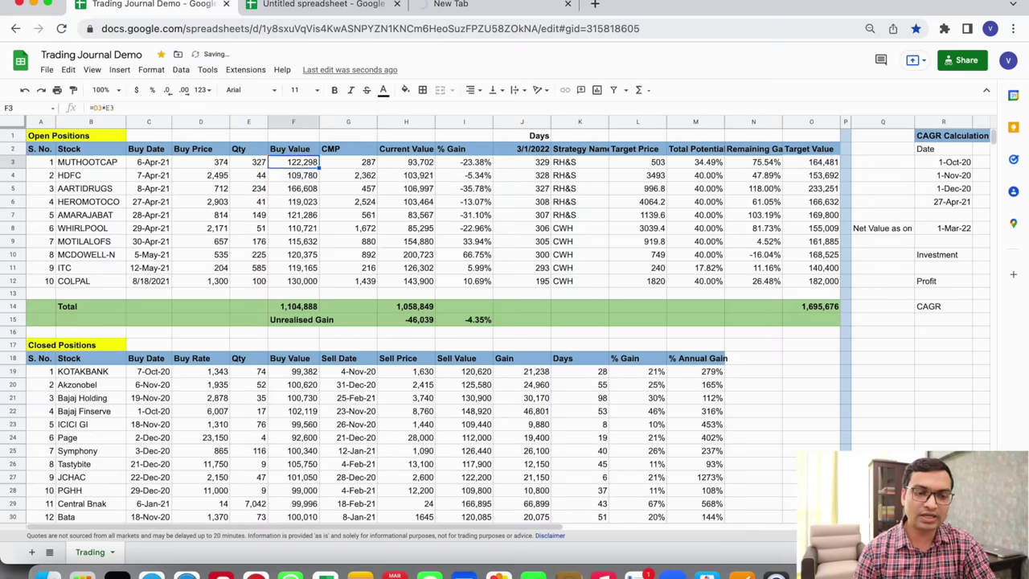
key("ctrl+c")
key("Down")
key("shift+Down")
key("shift+Down")
key("shift+Down")
key("shift+Down")
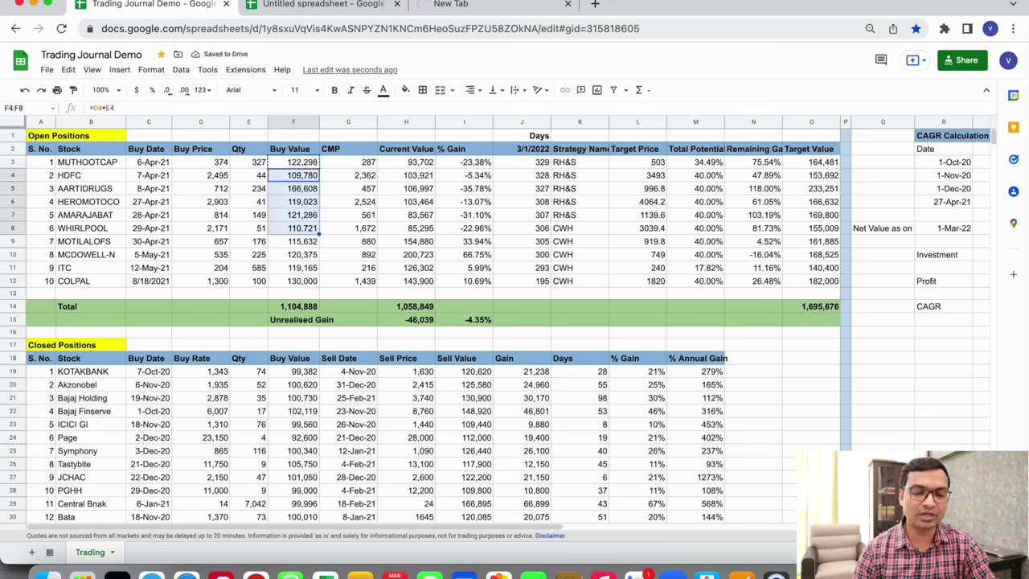
key("shift+Down")
key("shift+Down")
key("shift+Down")
key("shift+Down")
key("ctrl+v")
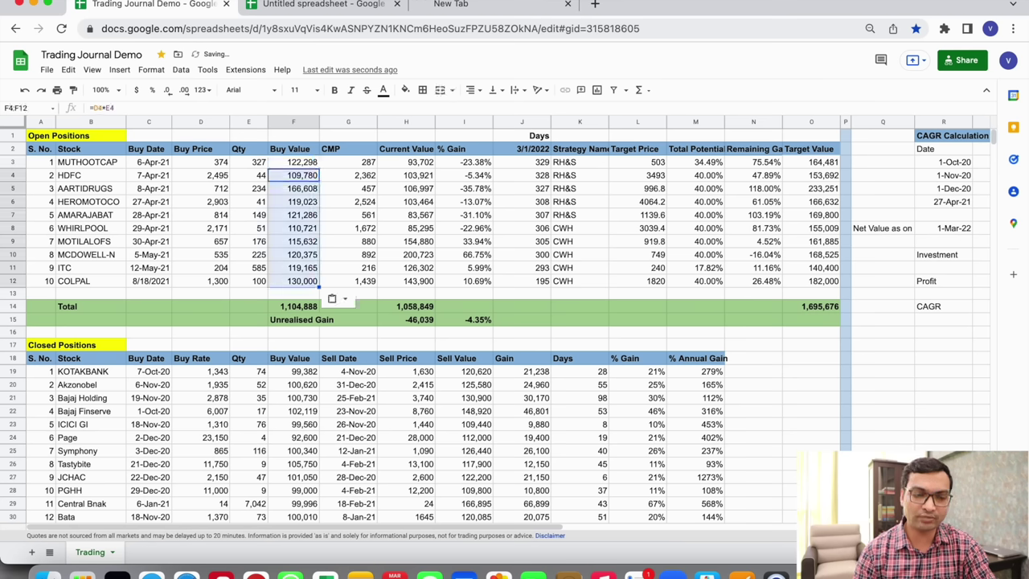
Recheck the F3 formula, then move to the CMP cell G3.
key("Up")
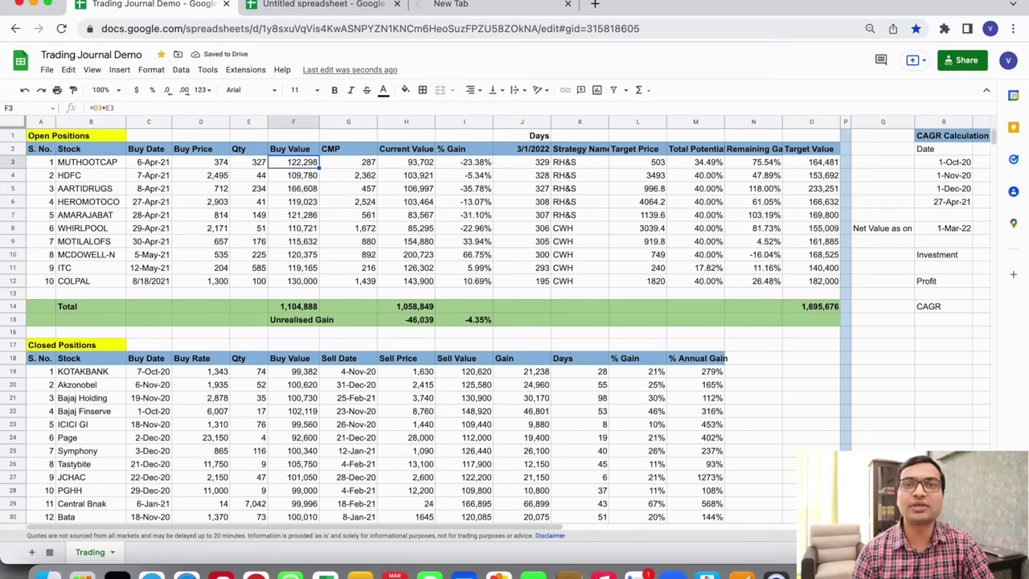
key("Left")
key("Right")
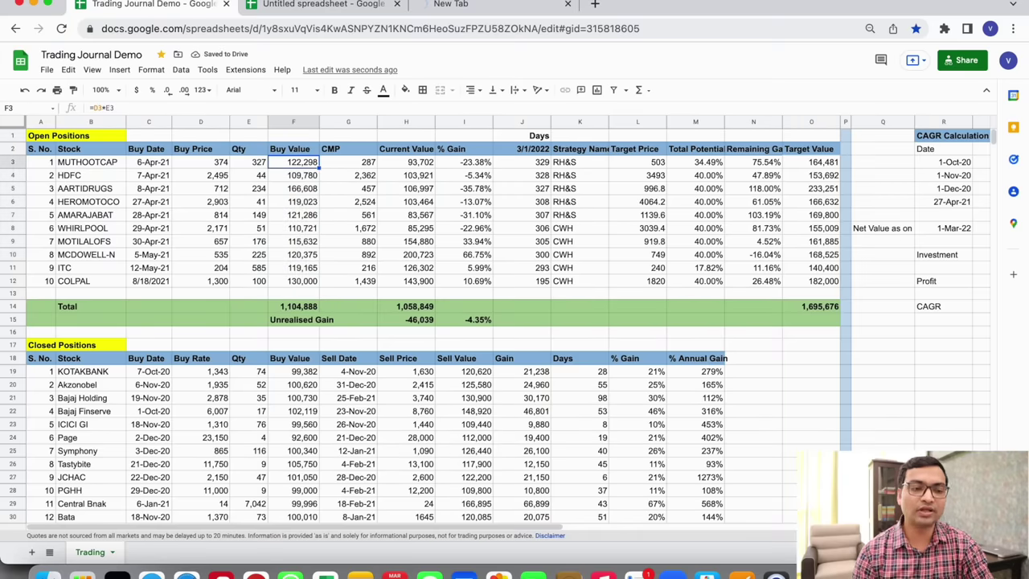
key("Down")
key("Down")
key("Right")
key("Up")
key("Up")
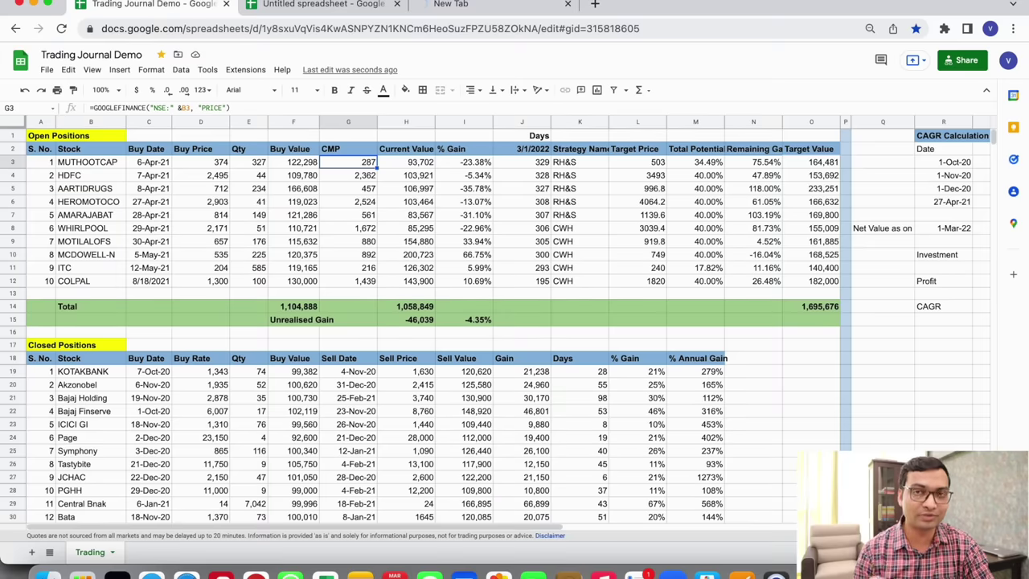
View the GOOGLEFINANCE price formula in G3, then select the whole sheet with Ctrl+A.
left_click(250, 107)
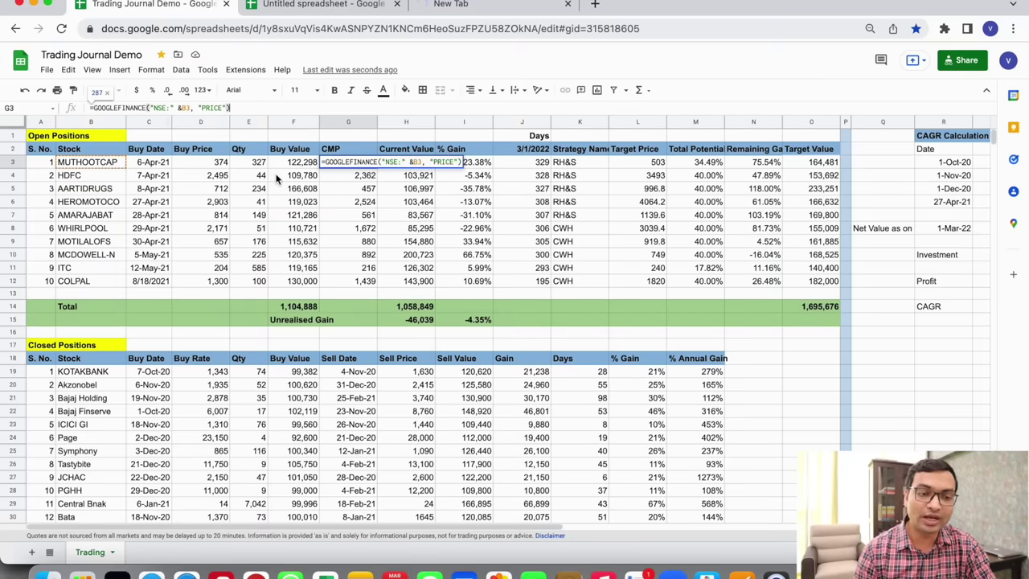
key("Escape")
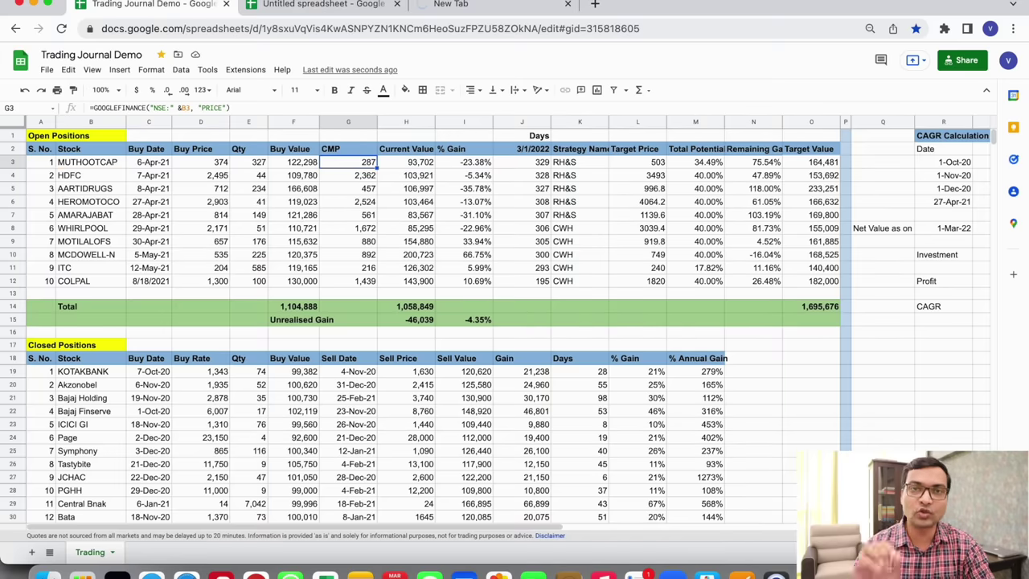
key("Left")
key("Left")
key("Left")
key("Left")
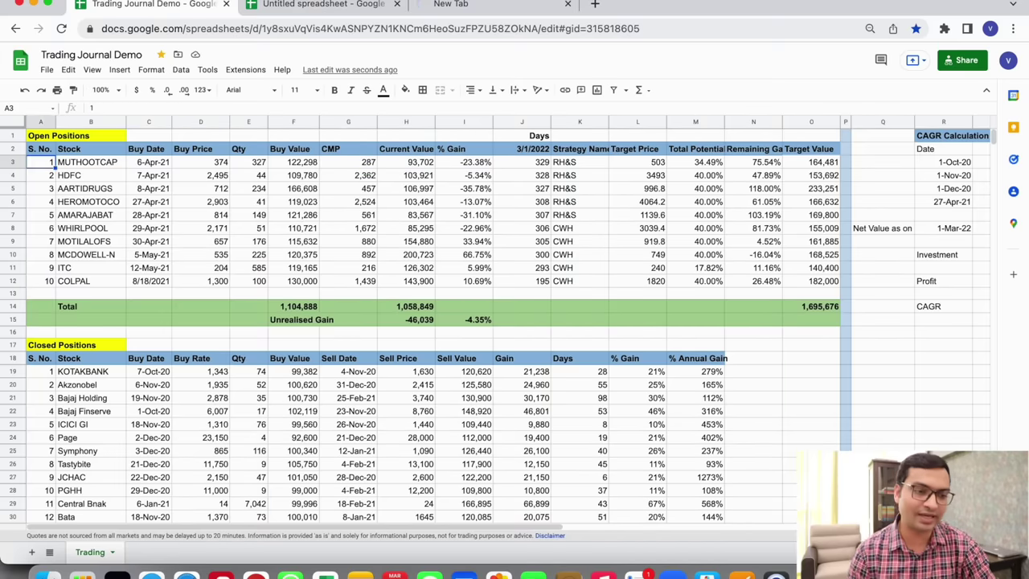
key("ctrl+a")
key("ctrl+a")
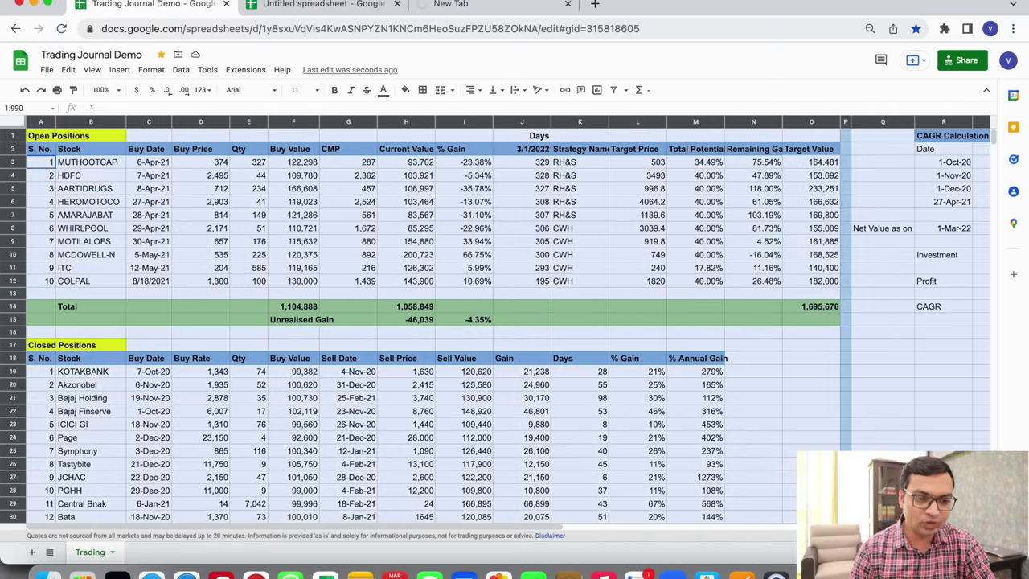
Paste the journal tables into A1 of the Untitled spreadsheet, then return to Trading Journal Demo.
left_click(321, 4)
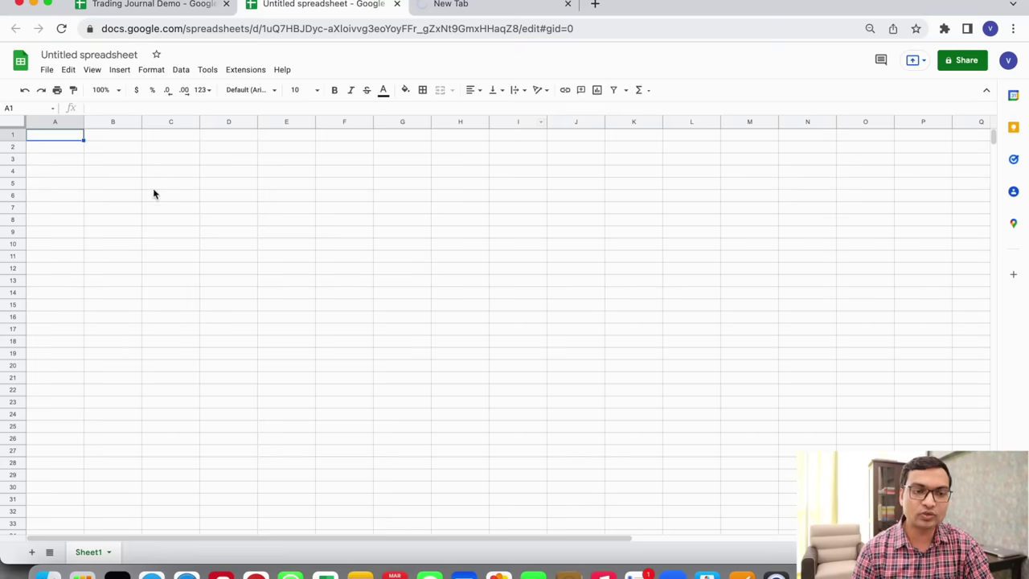
key("ctrl+v")
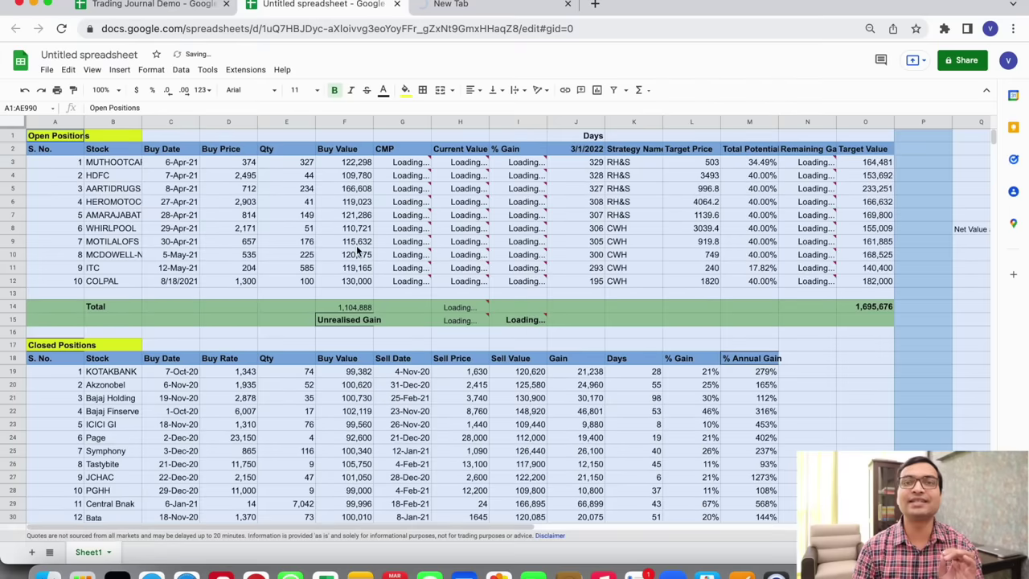
left_click(182, 7)
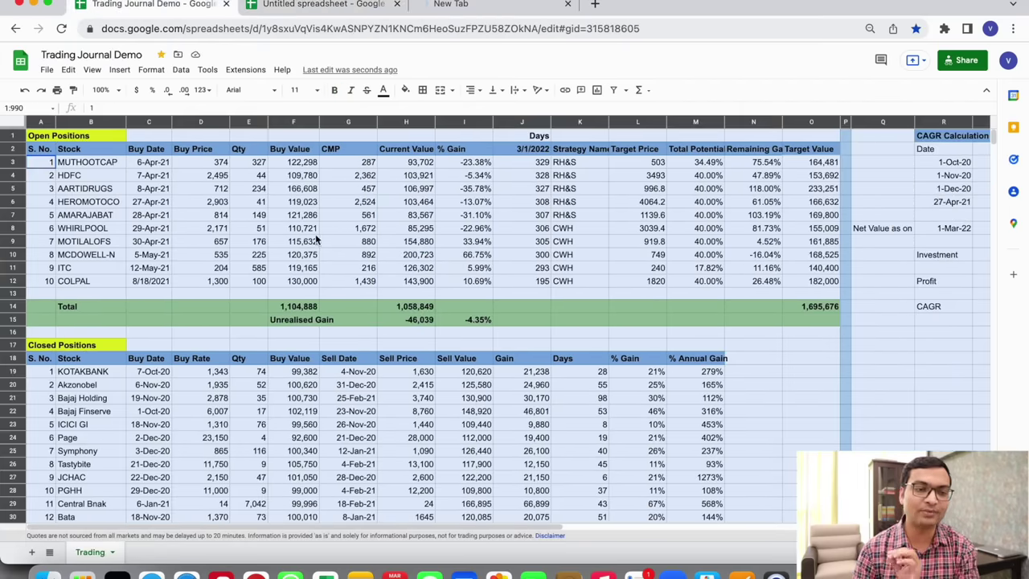
left_click(114, 228)
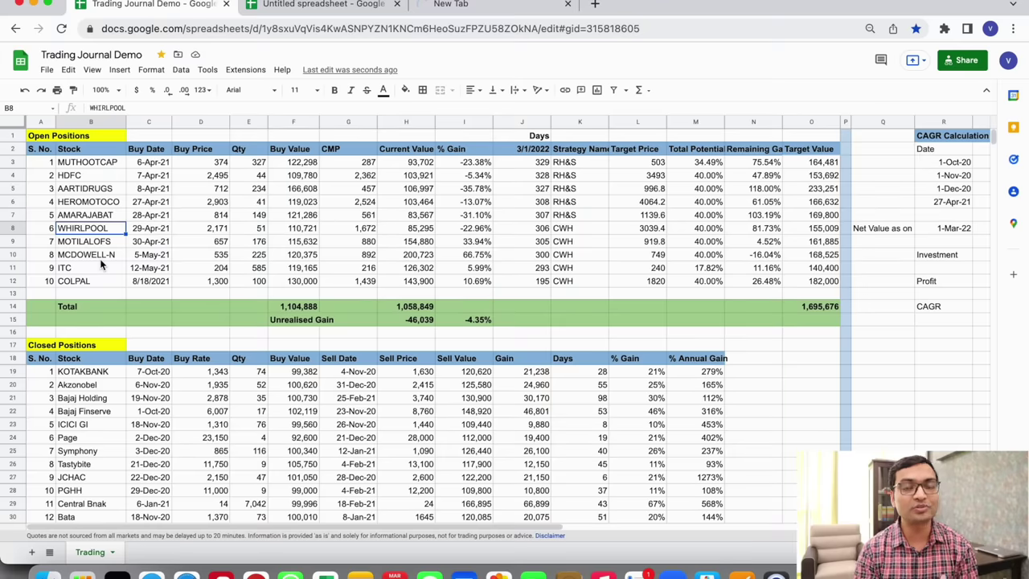
left_click(342, 162)
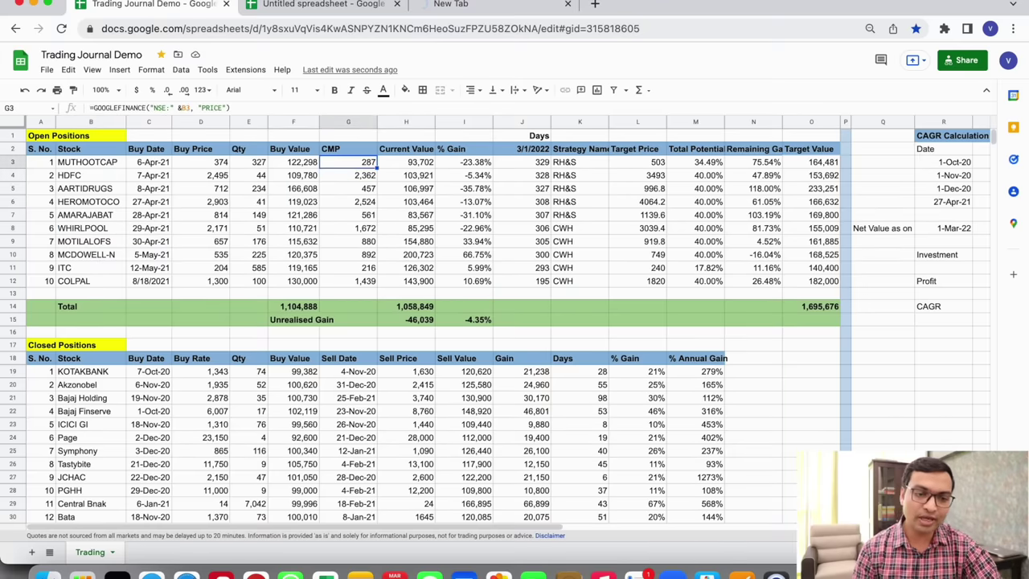
key("Down")
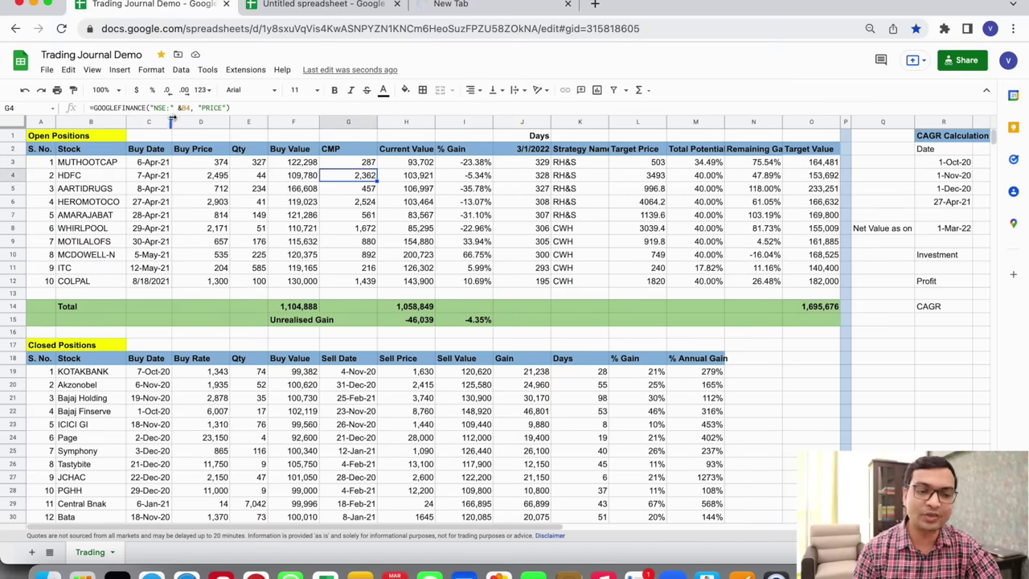
key("Right")
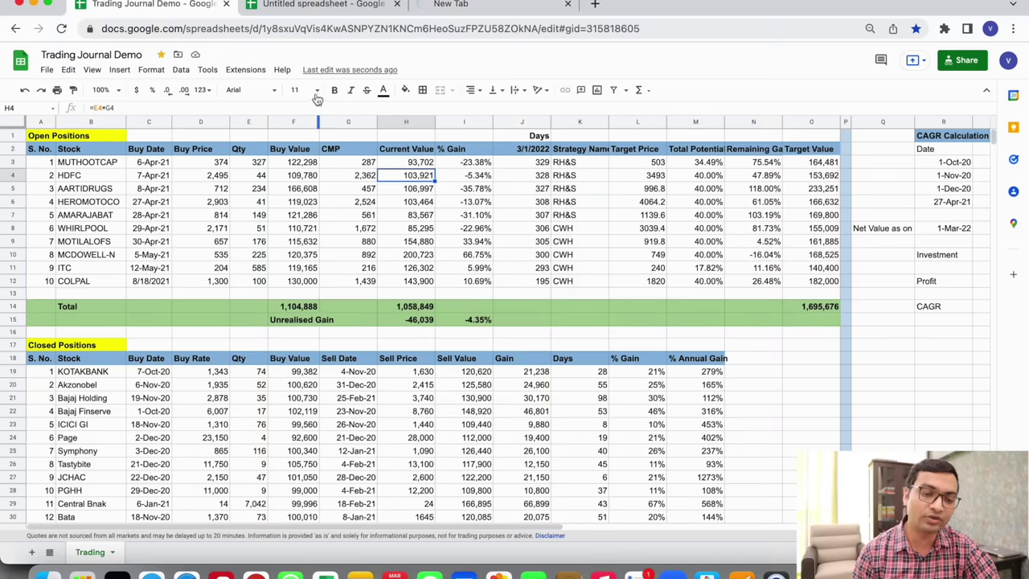
key("F2")
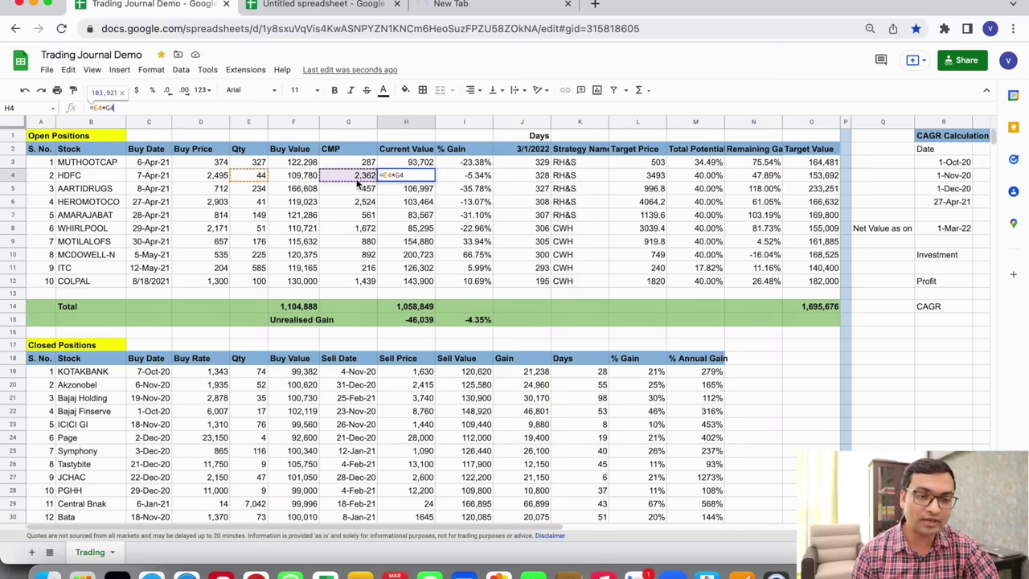
key("Escape")
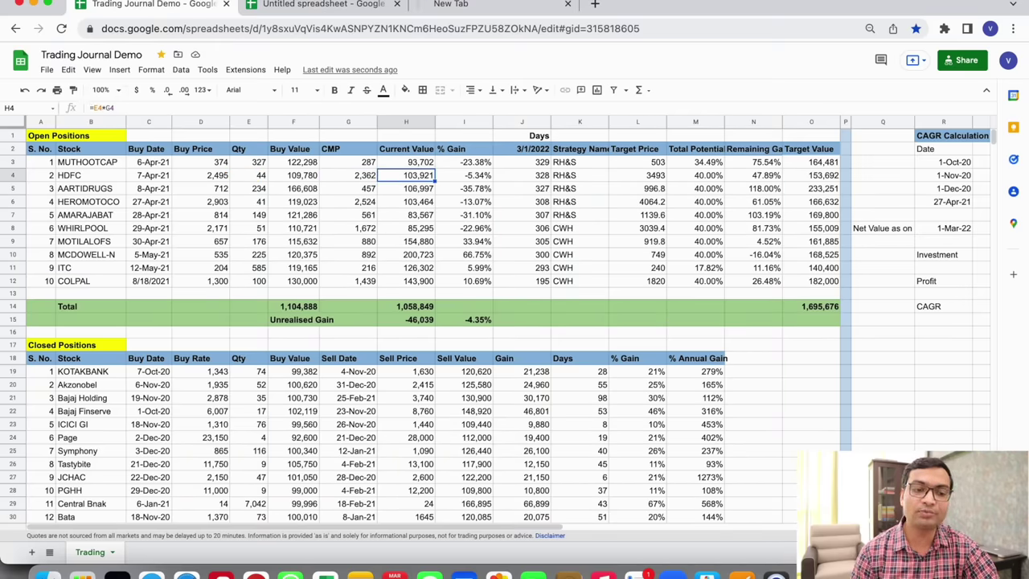
key("Right")
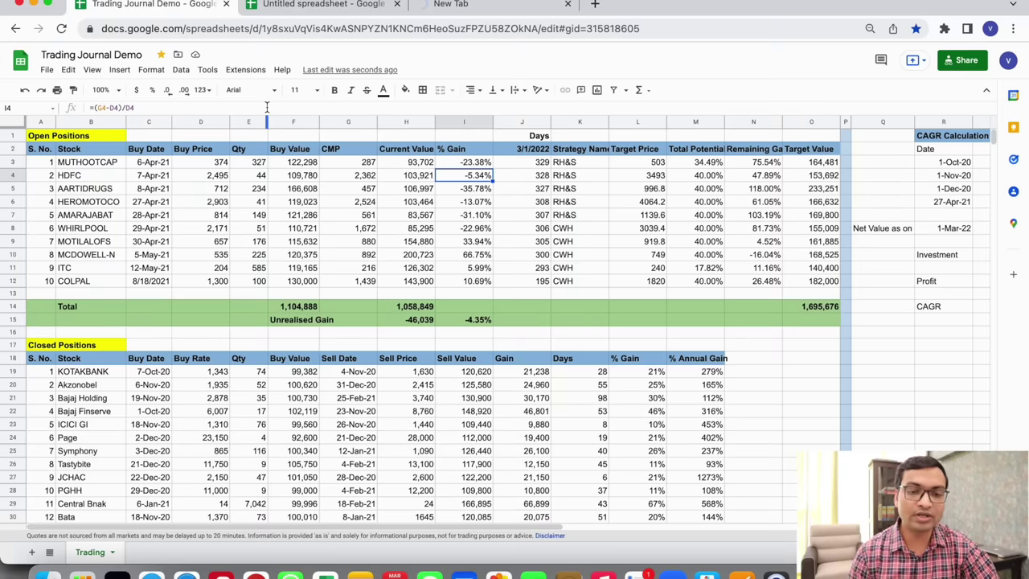
left_click(267, 107)
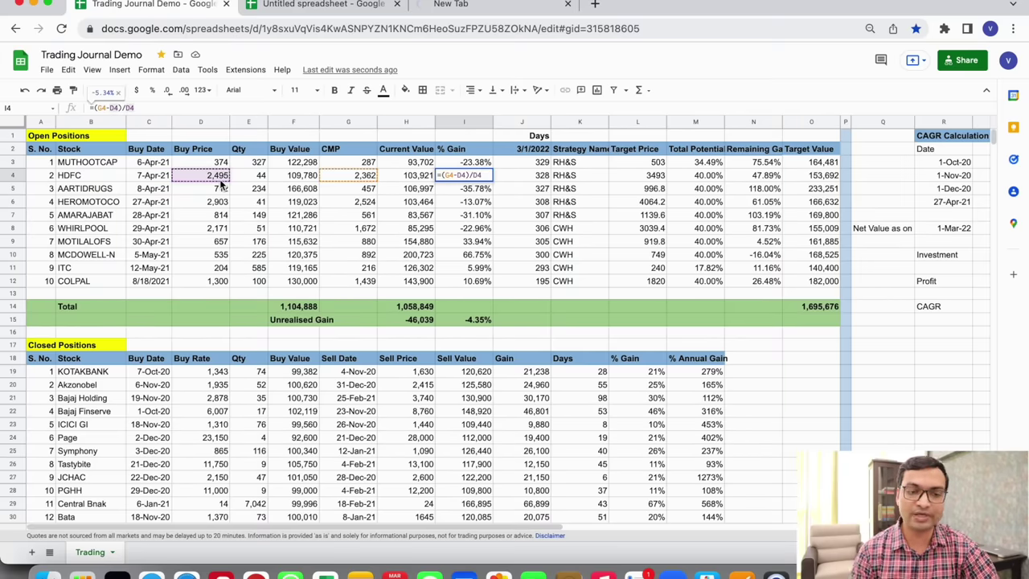
key("Tab")
key("Up")
key("Up")
key("Up")
left_click(522, 149)
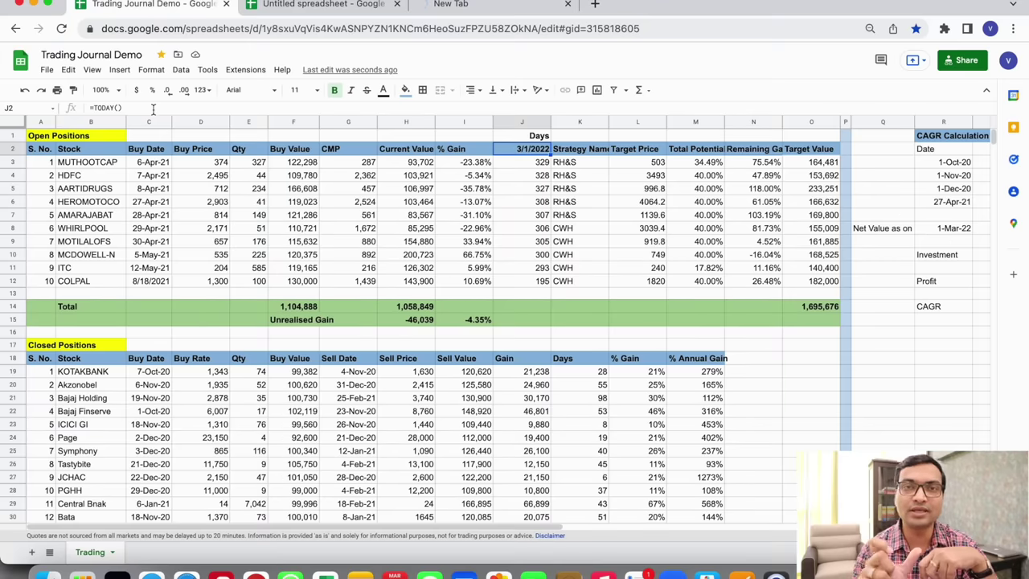
key("Down")
key("shift+Down")
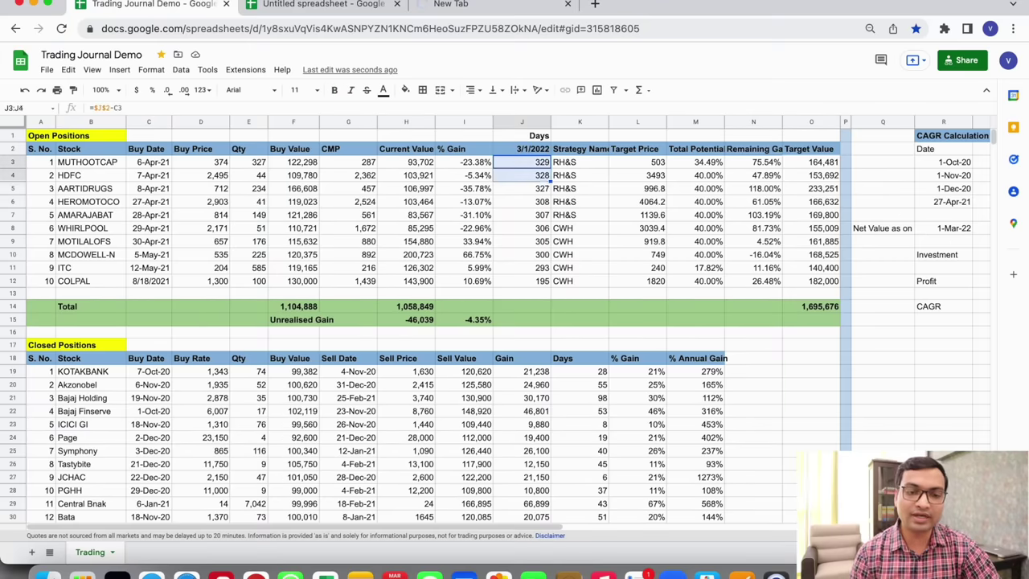
key("shift+Down")
key("shift+Down")
key("shift+Down")
key("shift+Down")
key("shift+Down")
key("shift+Down")
key("shift+Down")
key("shift+Down")
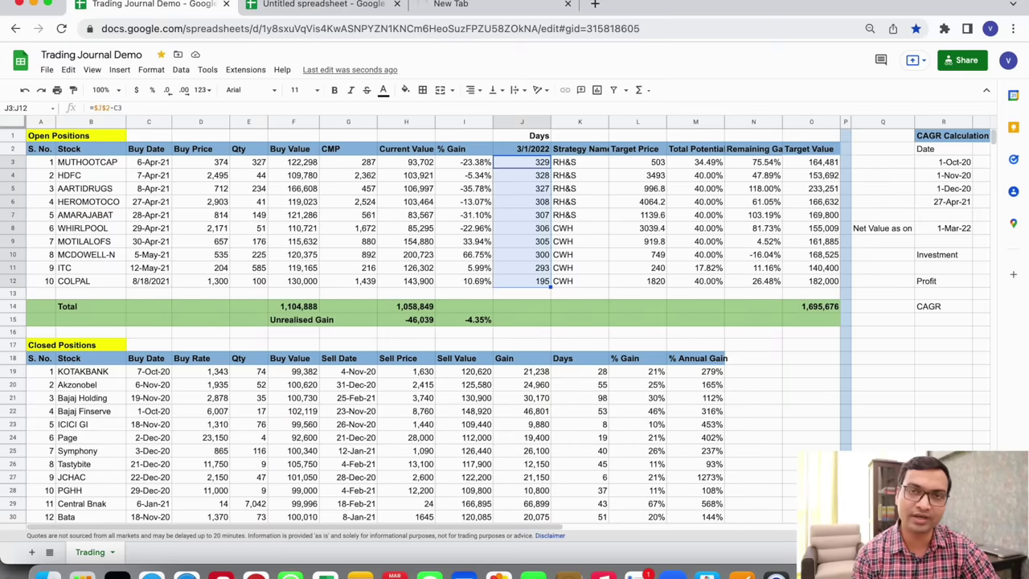
key("Right")
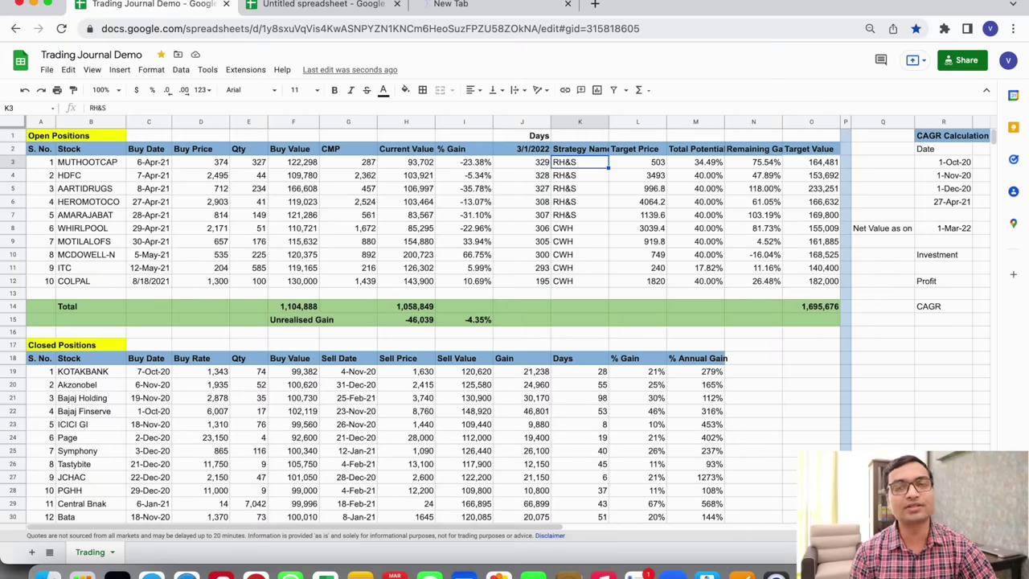
key("Down")
key("Down")
key("Down")
key("Down")
key("Down")
key("Down")
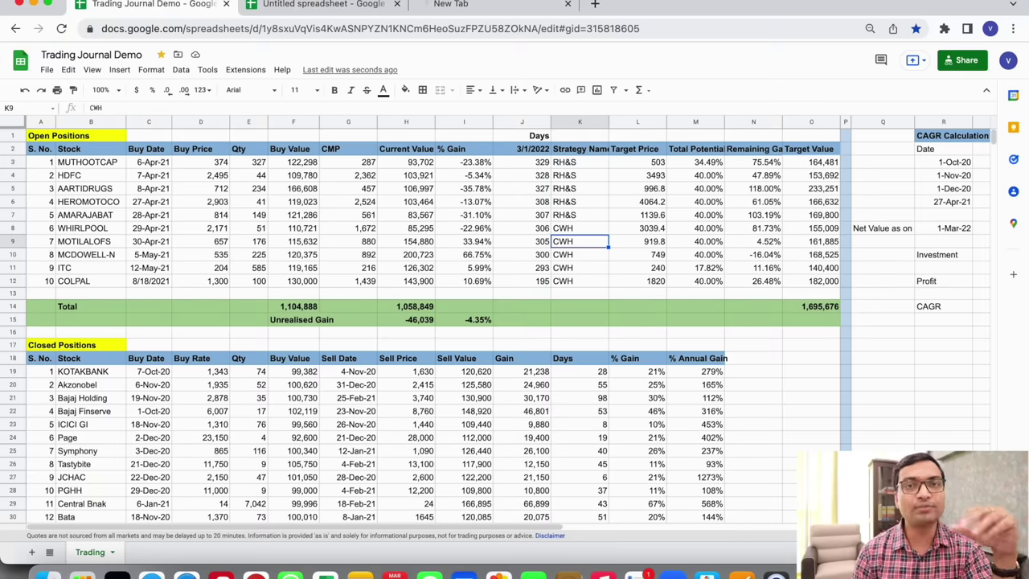
left_click(638, 241)
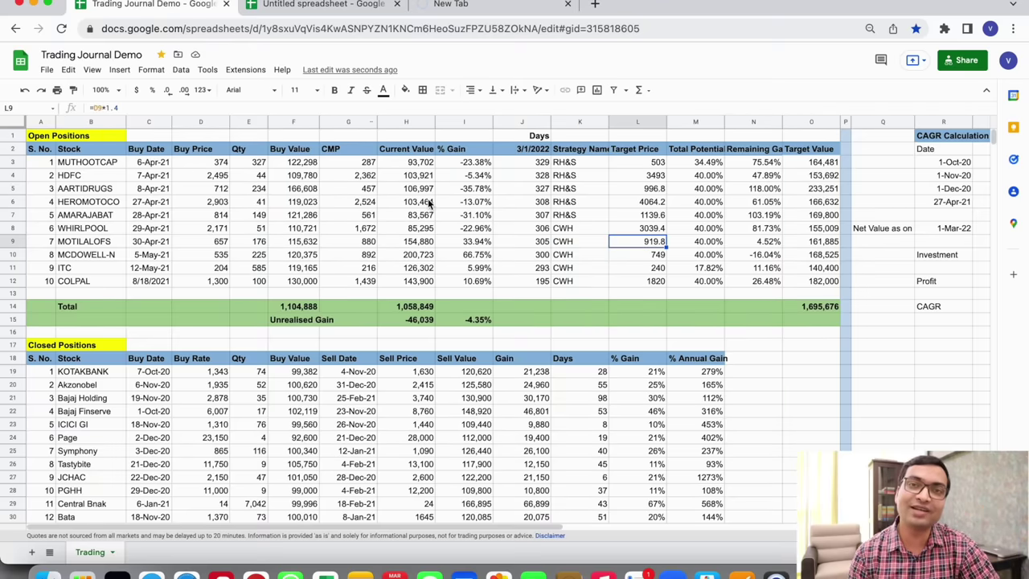
left_click(579, 187)
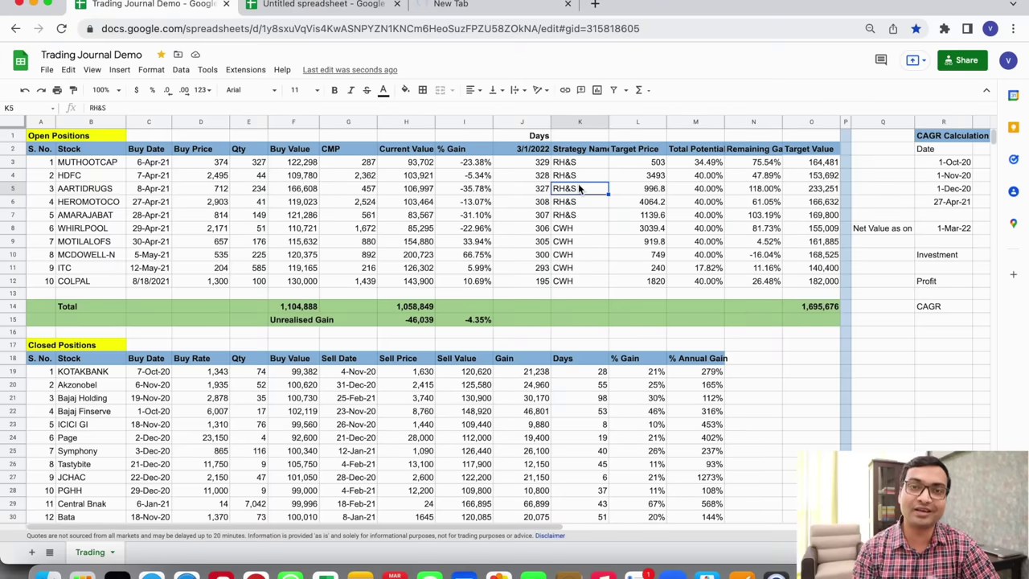
key("Right")
key("Up")
key("Up")
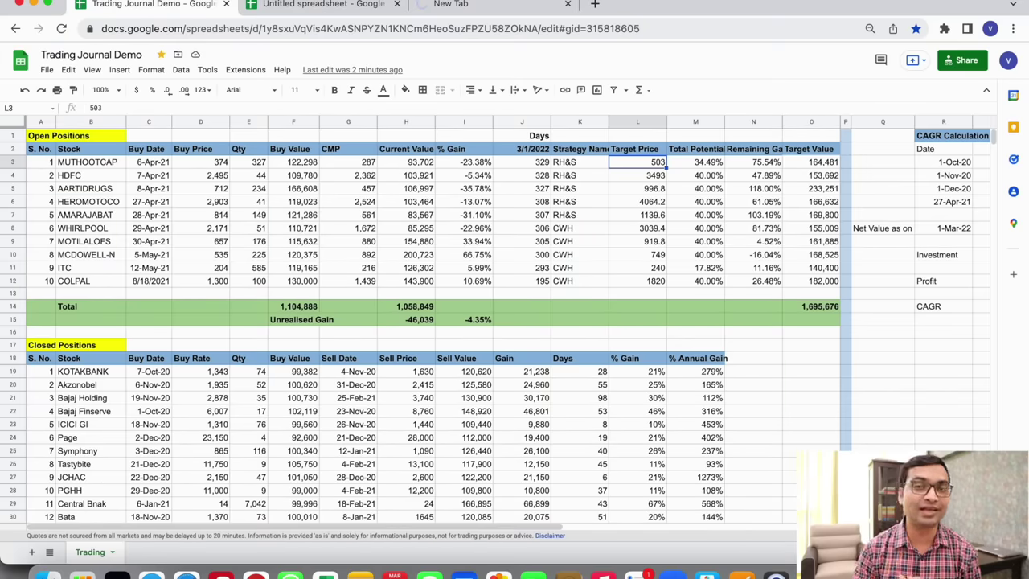
left_click(572, 163)
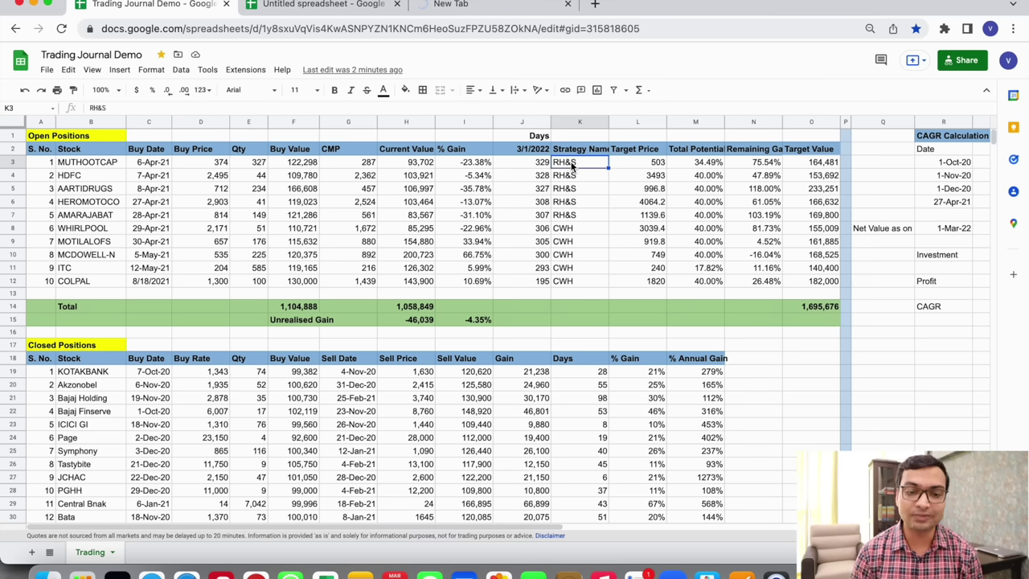
left_click(620, 229)
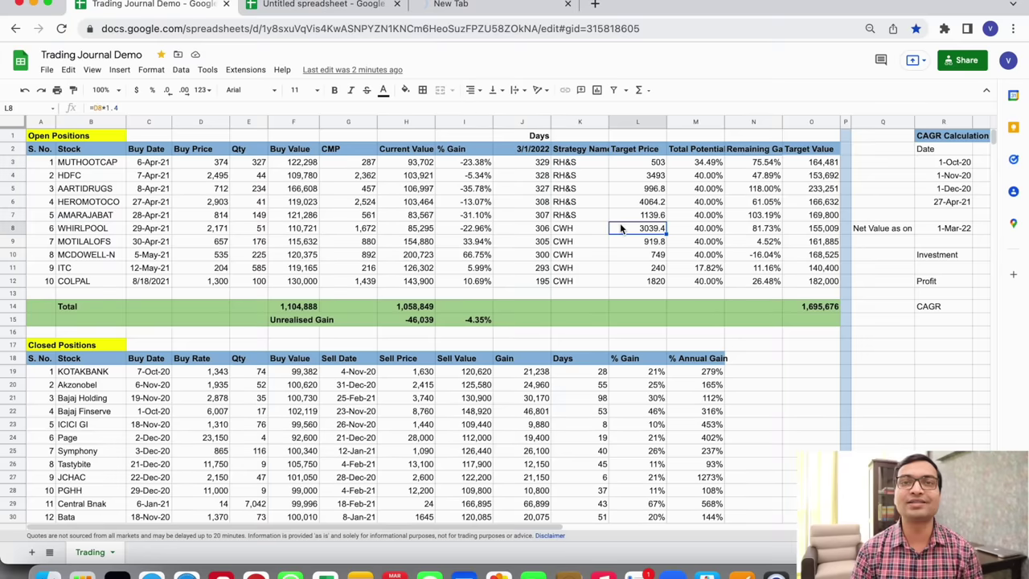
left_click(639, 173)
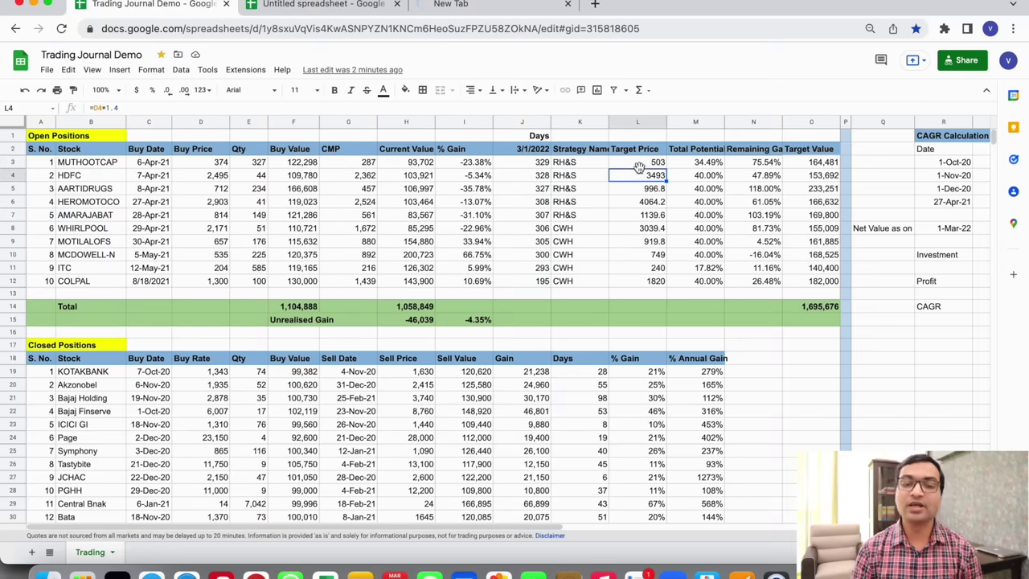
left_click(637, 163)
left_click(689, 163)
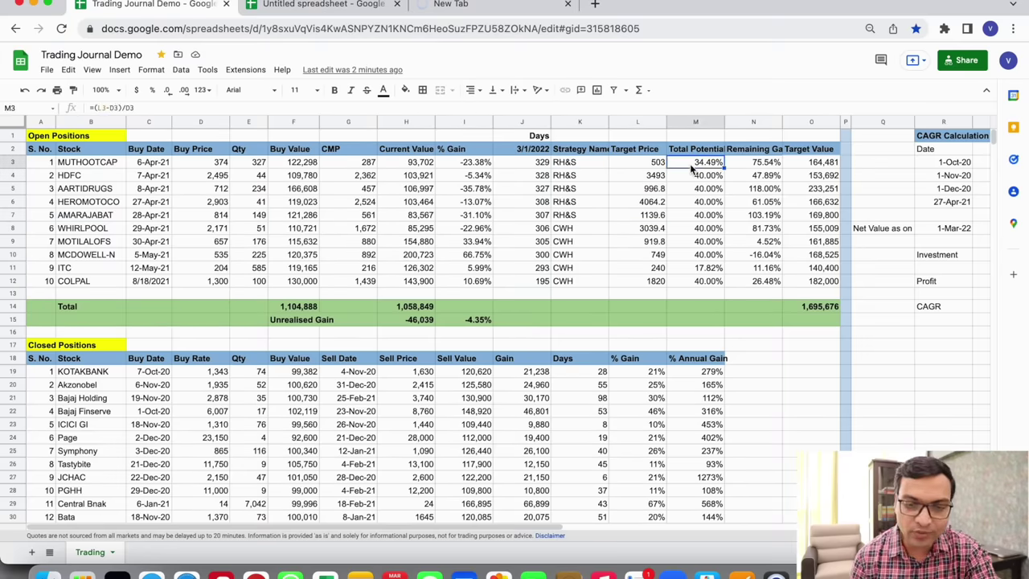
left_click(698, 203)
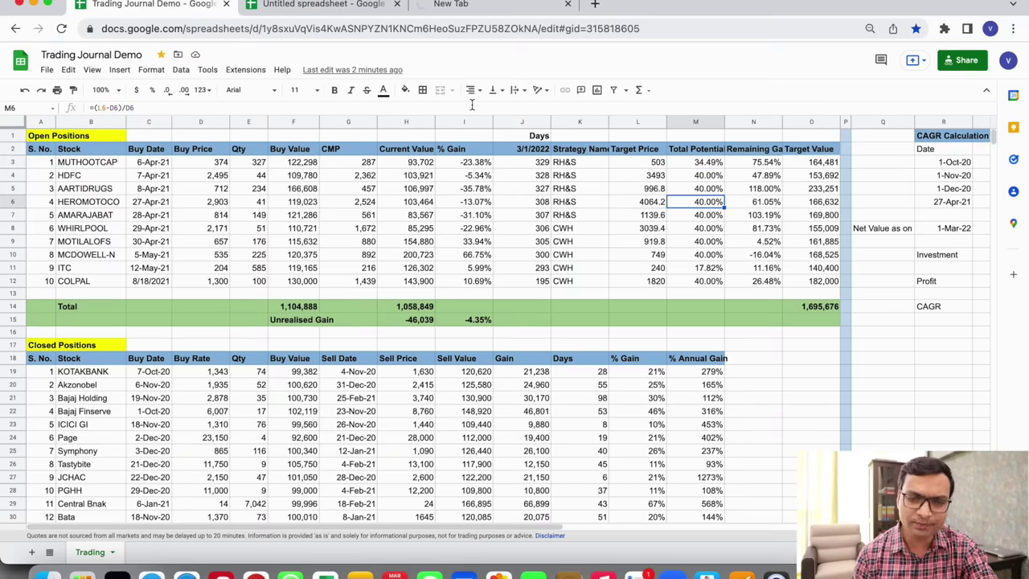
key("Return")
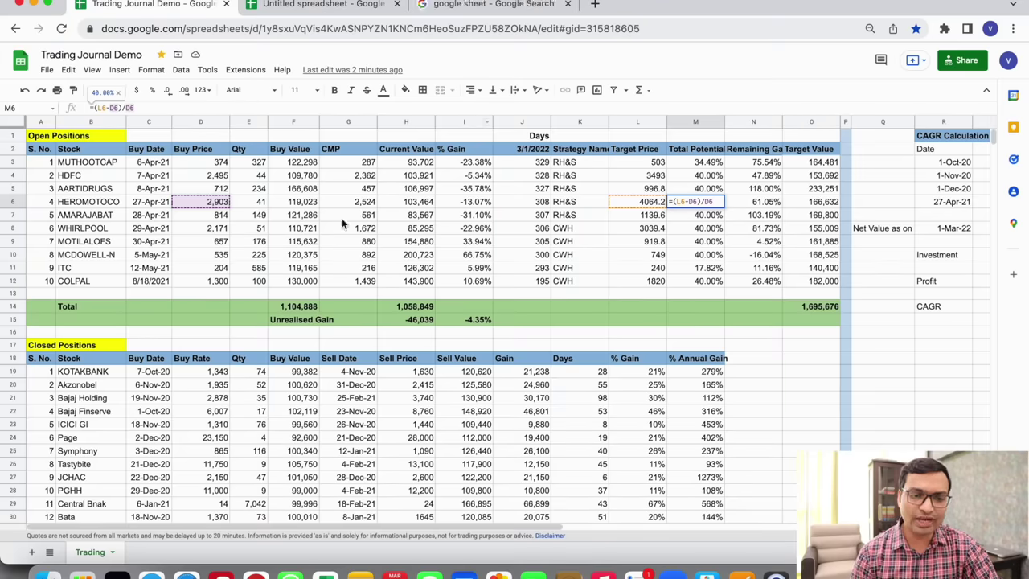
key("Escape")
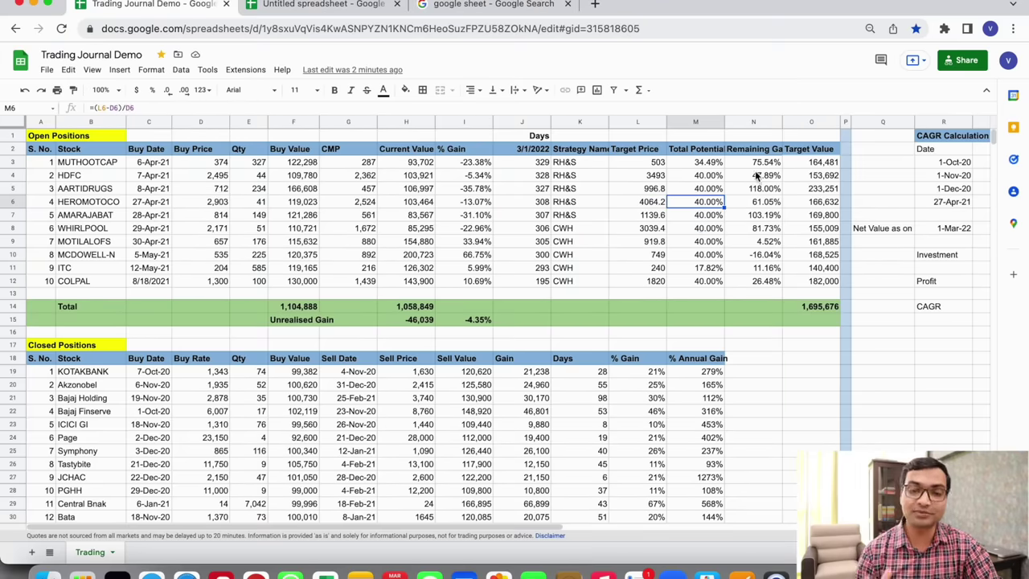
left_click(755, 203)
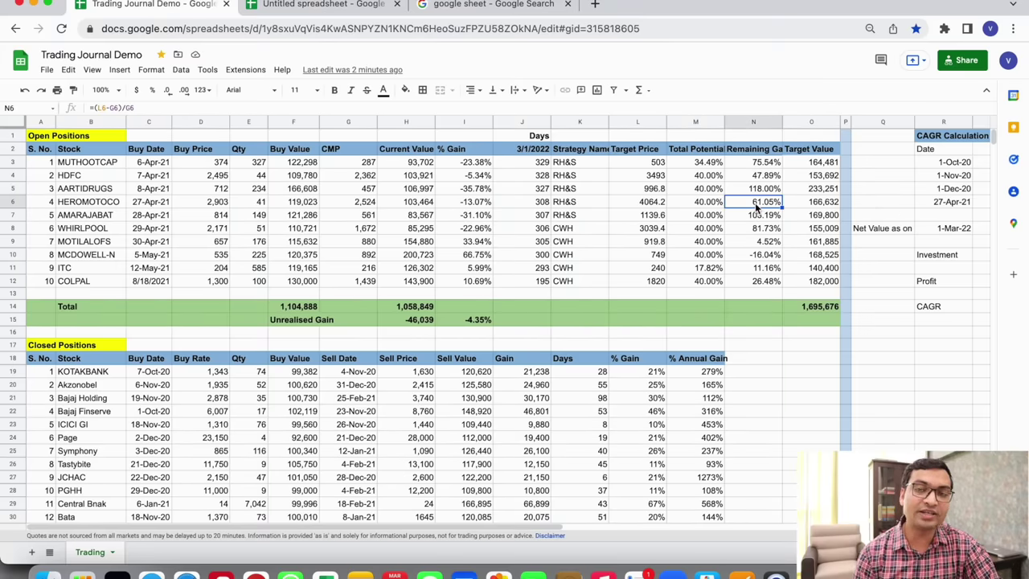
left_click(653, 216)
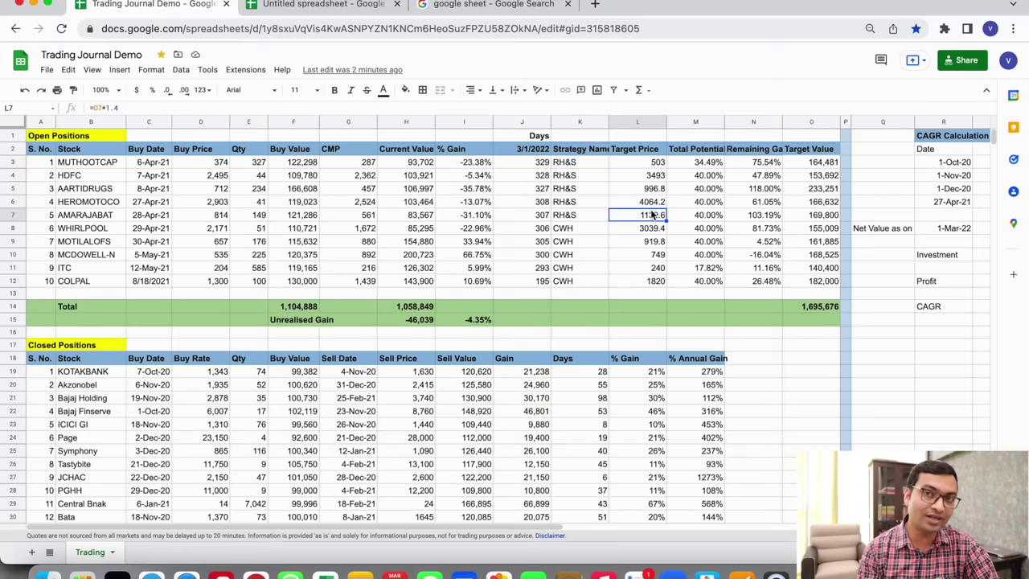
key("Right")
key("Right")
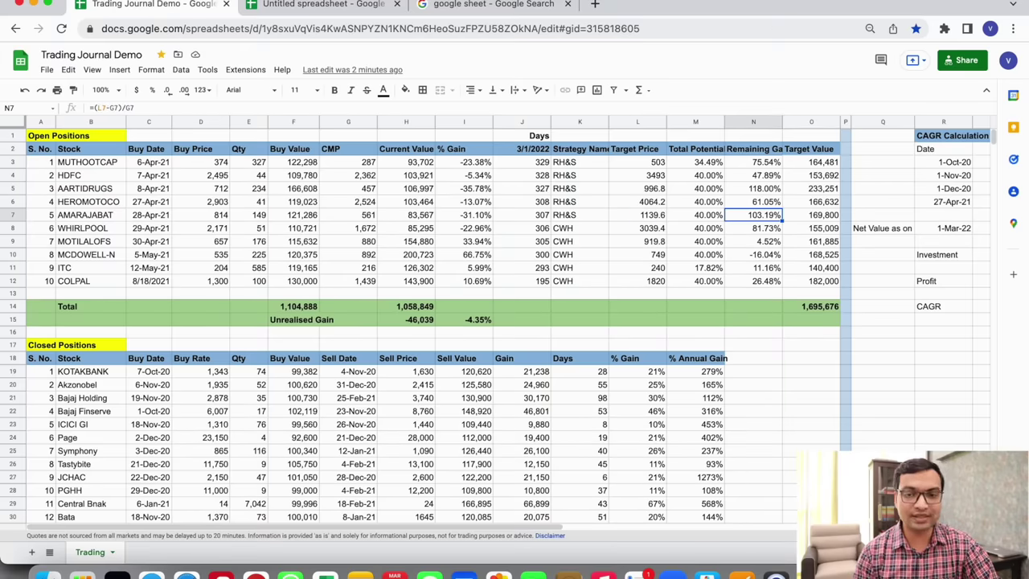
left_click(753, 241)
left_click(637, 241)
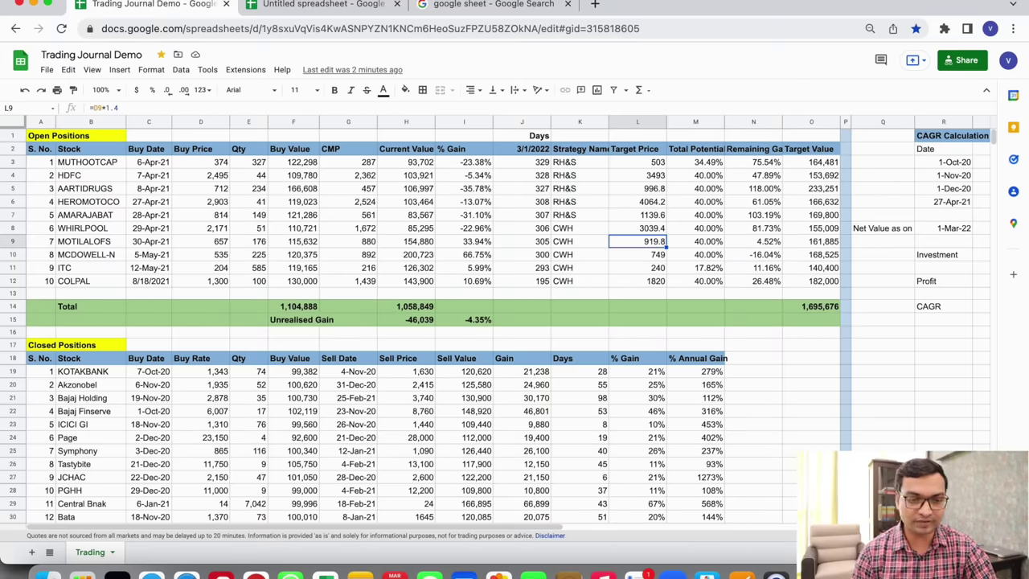
key("Left")
key("Left")
key("Left")
key("Left")
key("Left")
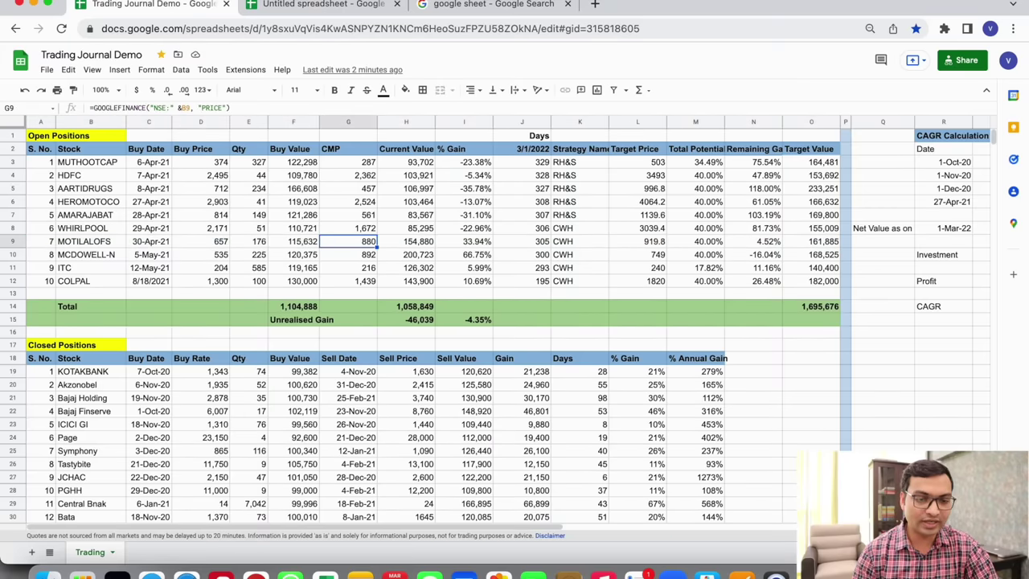
left_click(464, 241)
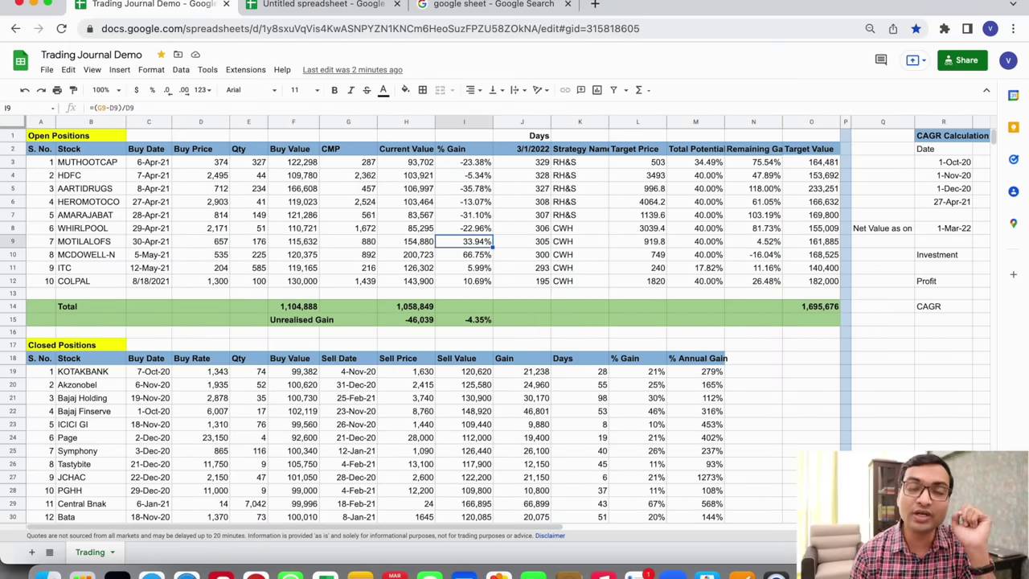
key("Right")
key("Right")
key("Right")
key("Right")
key("Right")
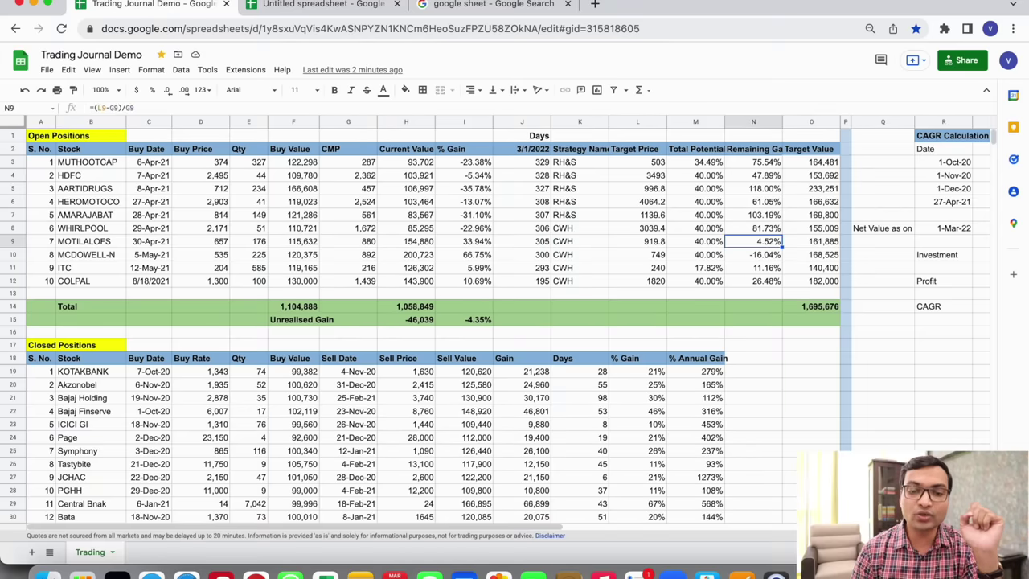
left_click(753, 254)
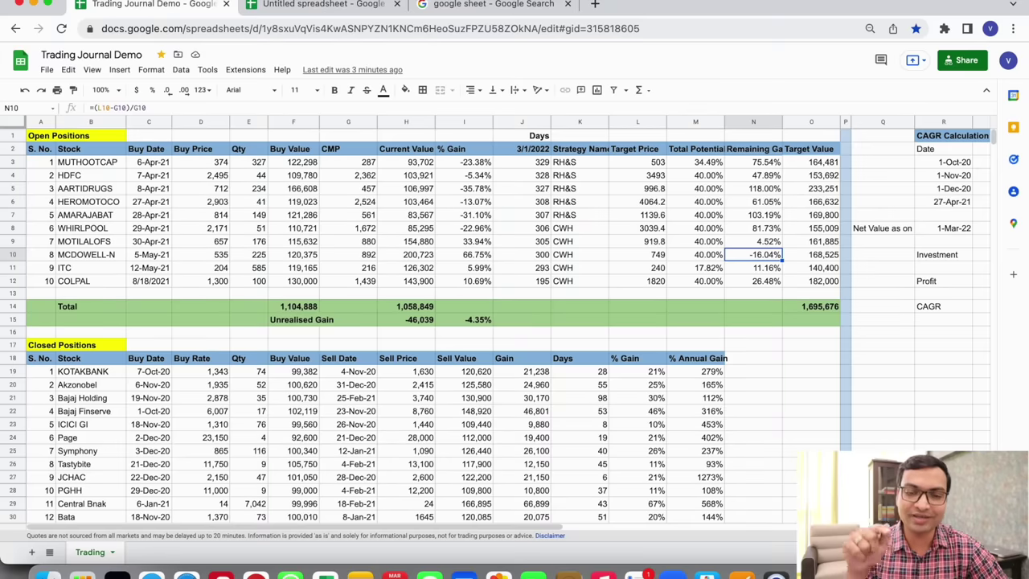
left_click(757, 149)
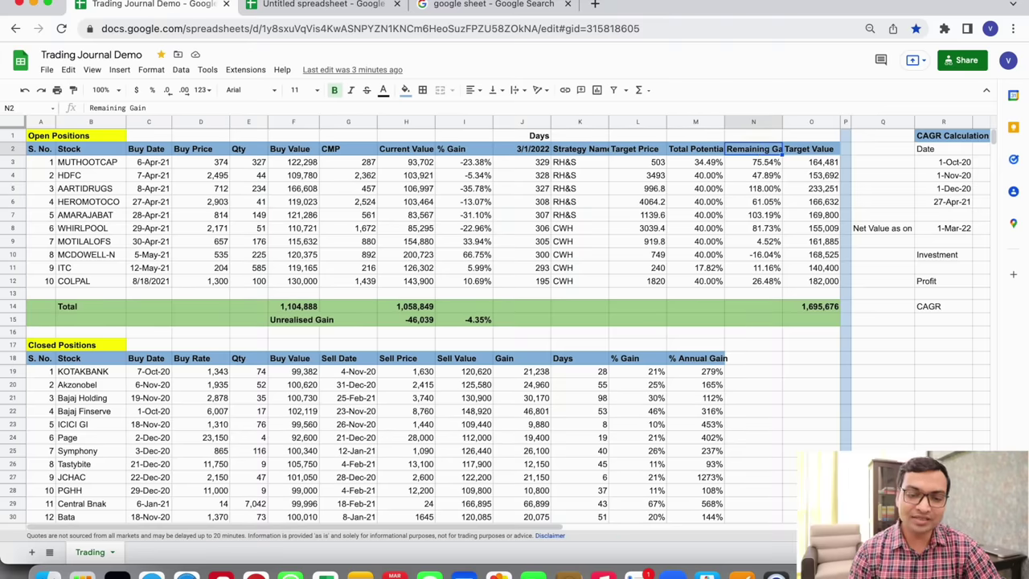
Select the Remaining Gain column N and open its conditional formatting rules.
left_click(756, 122)
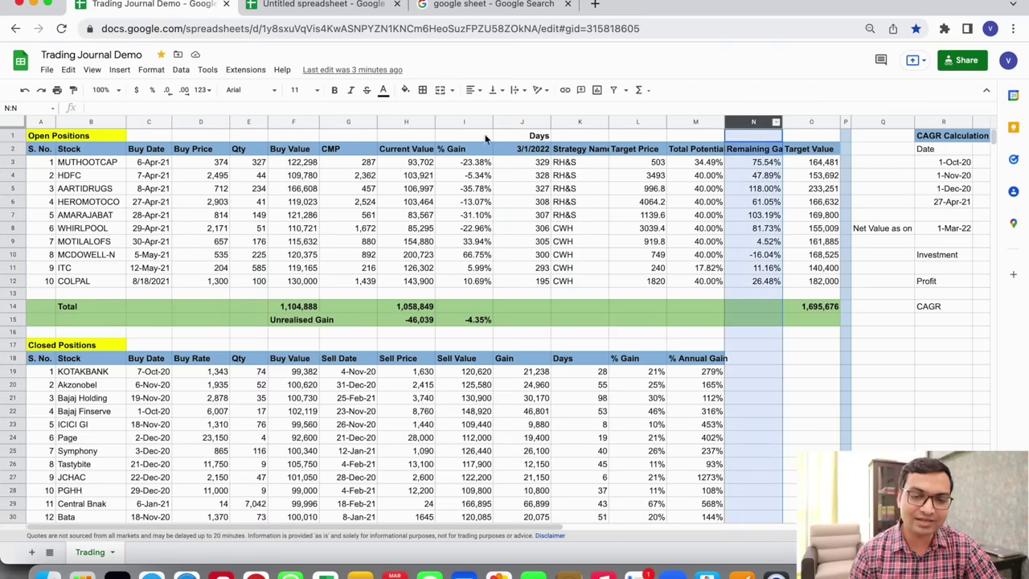
left_click(181, 70)
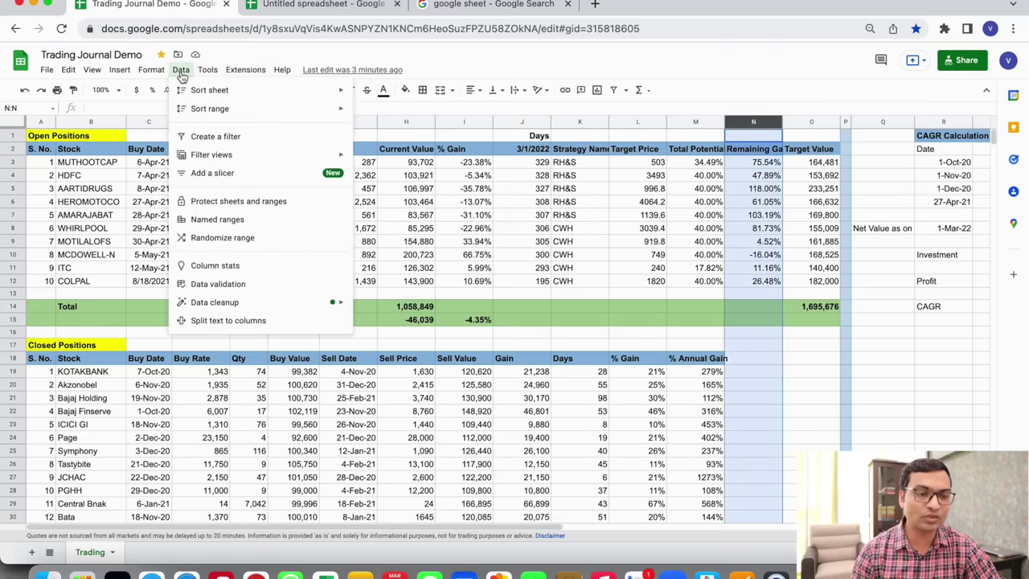
left_click(233, 71)
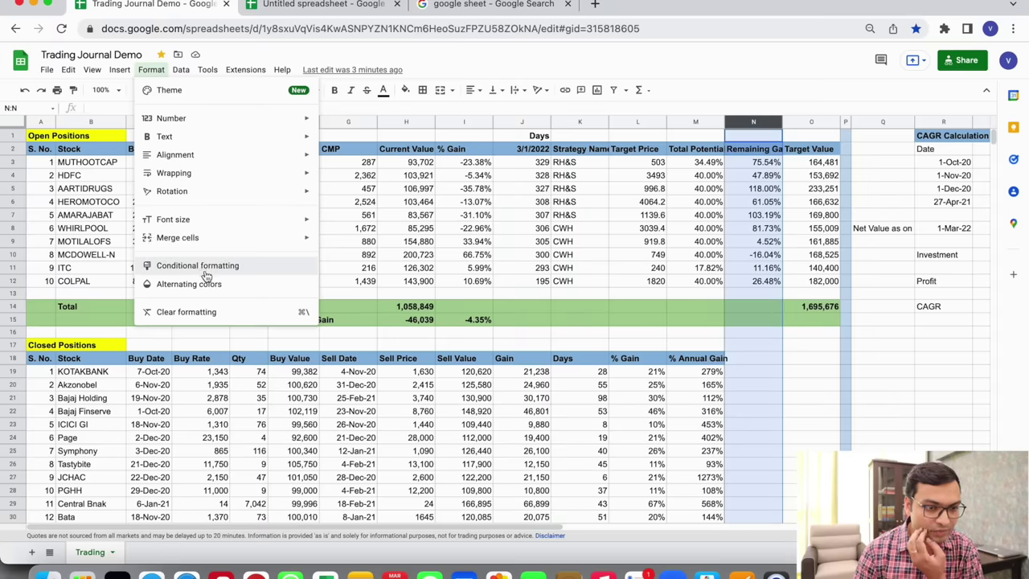
left_click(206, 270)
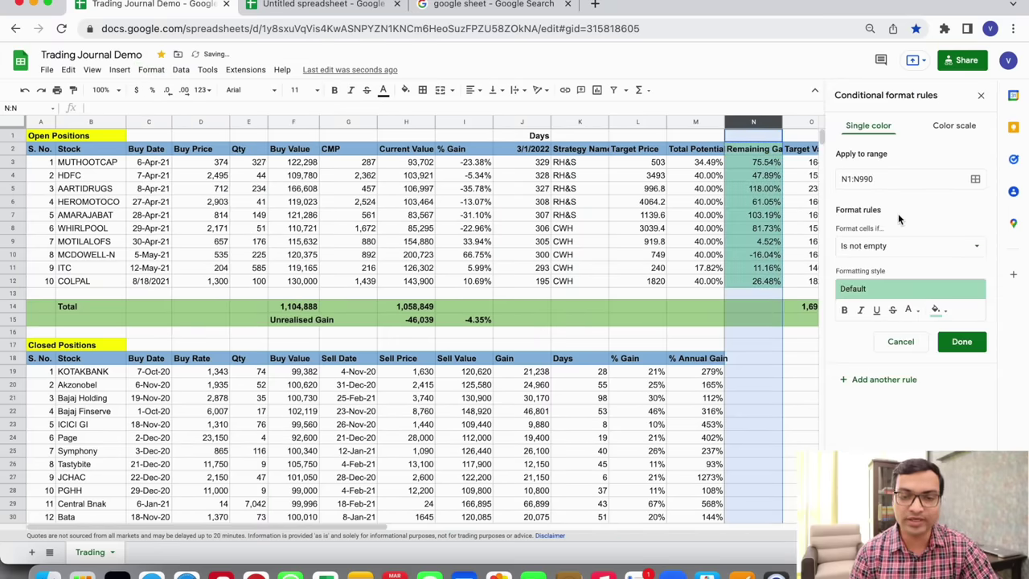
Add a 'Less than 0' rule with a red fill and save it.
left_click(898, 247)
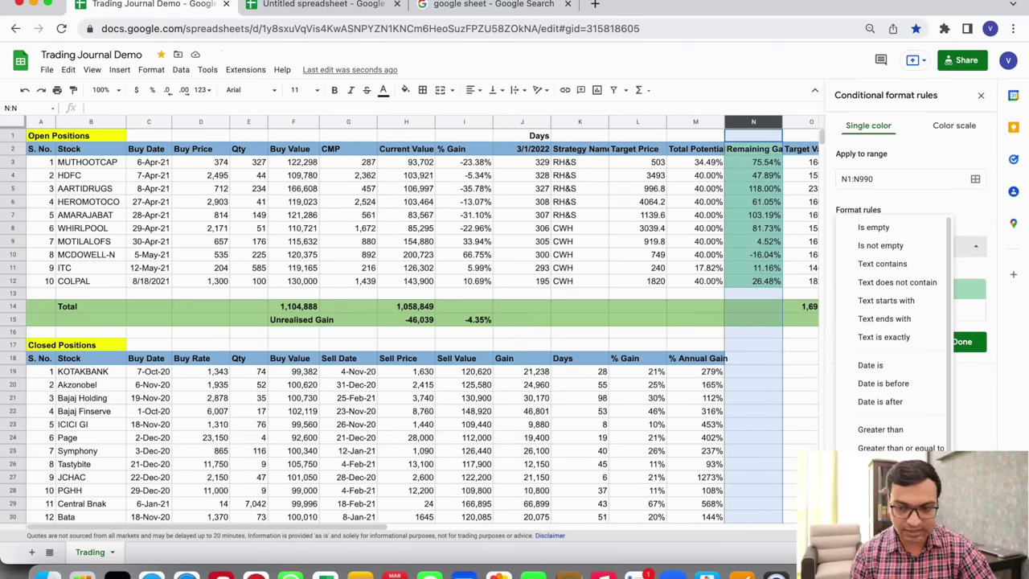
left_click(877, 466)
left_click(872, 271)
type("0")
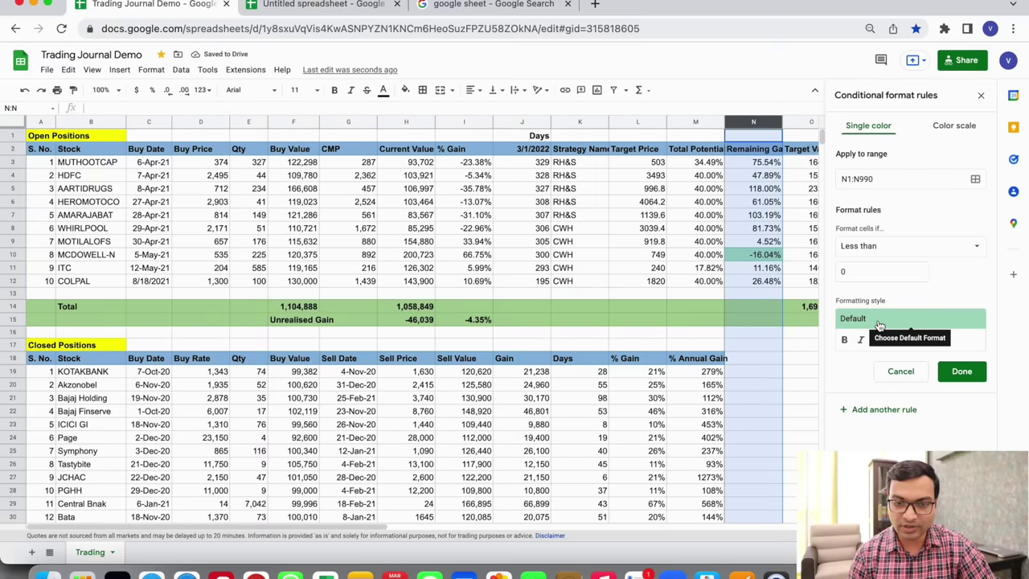
left_click(963, 324)
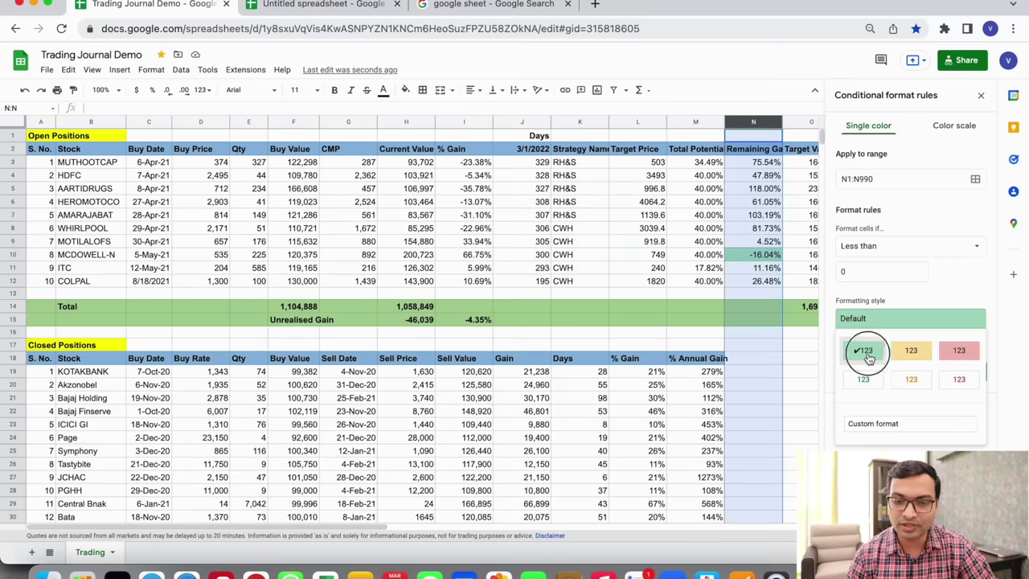
left_click(865, 351)
left_click(935, 339)
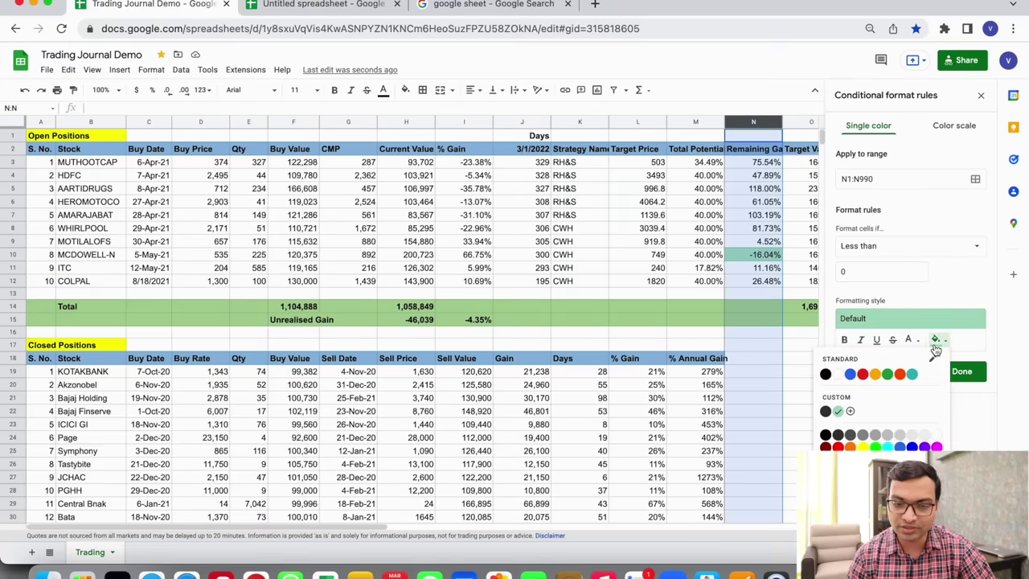
left_click(903, 378)
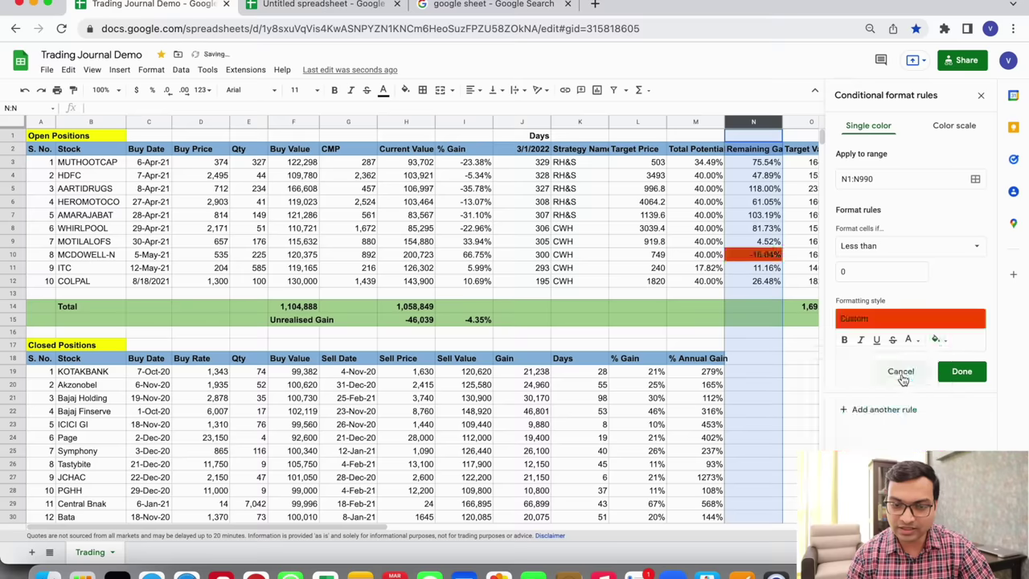
left_click(962, 371)
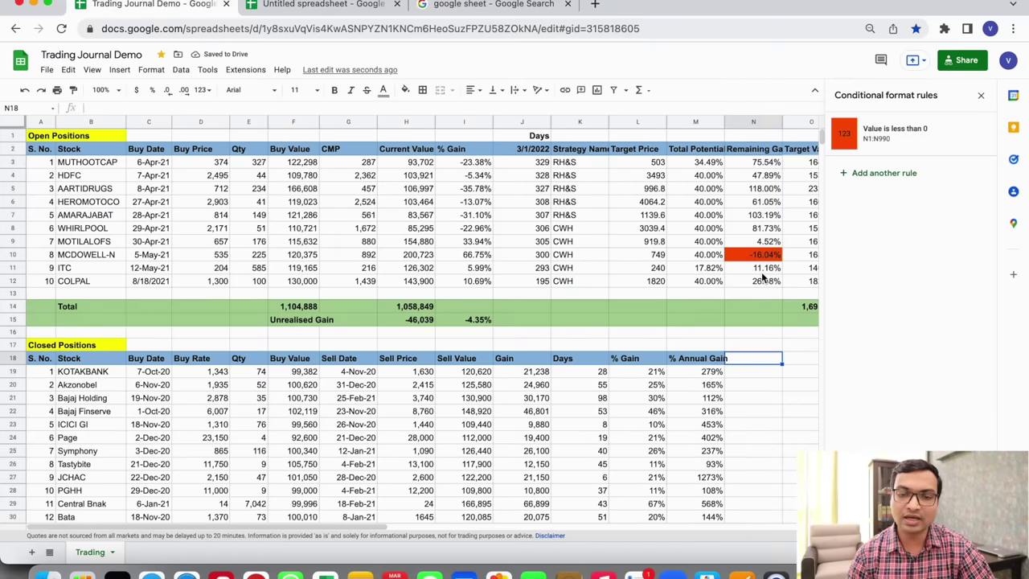
left_click(764, 270)
Check the red negative Remaining Gain cell and close the Conditional format rules sidebar.
key("Up")
key("Up")
key("Up")
key("Up")
key("Down")
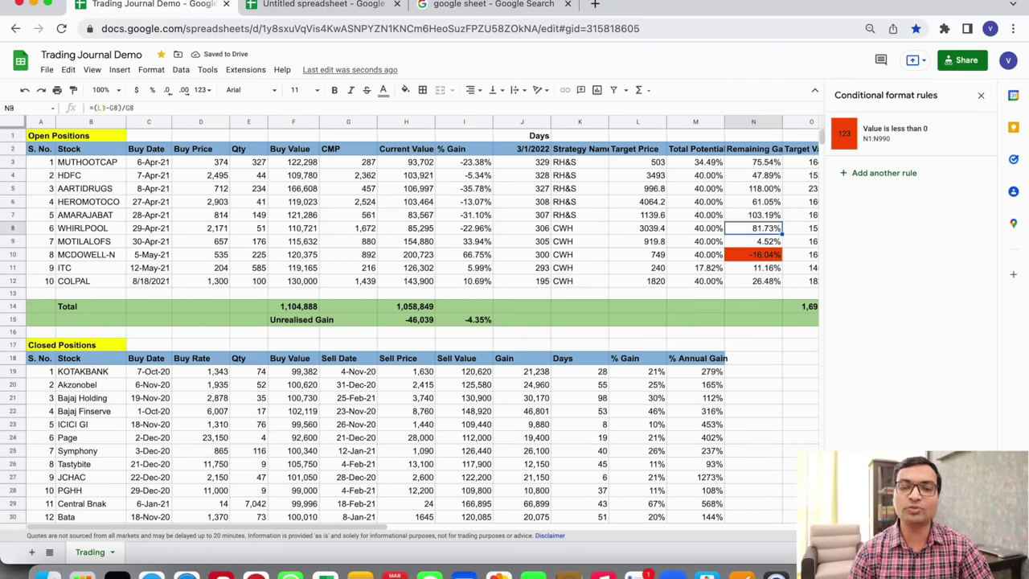
key("Down")
key("Down")
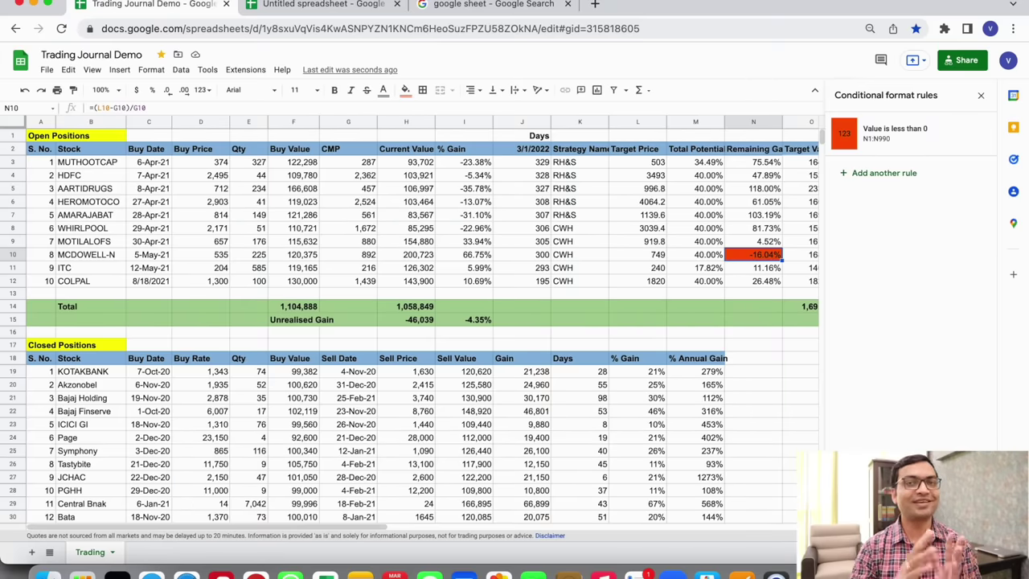
left_click(980, 95)
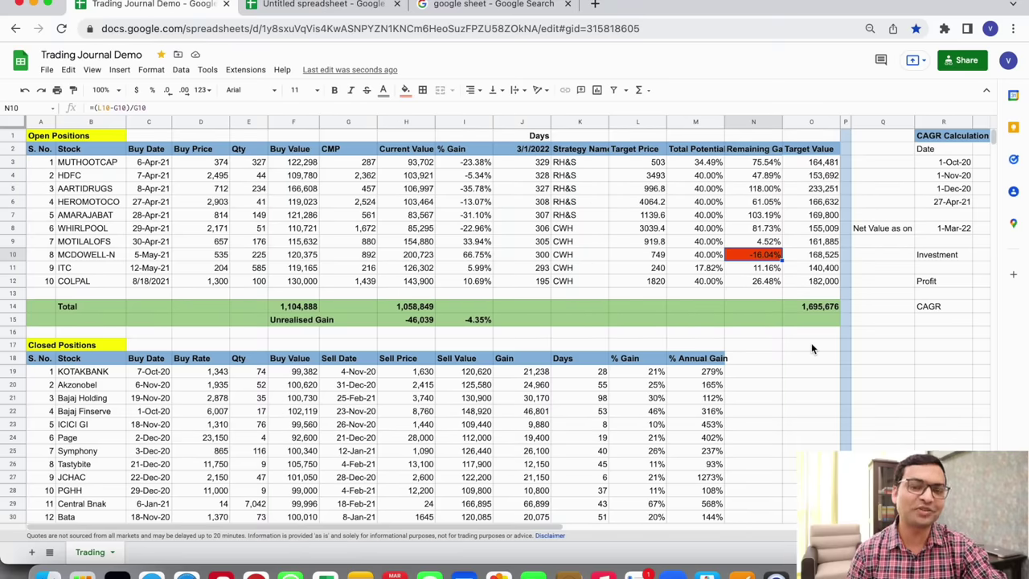
Inspect the Target Value formula in O10 and the SUM totals in O14 and H14.
key("Right")
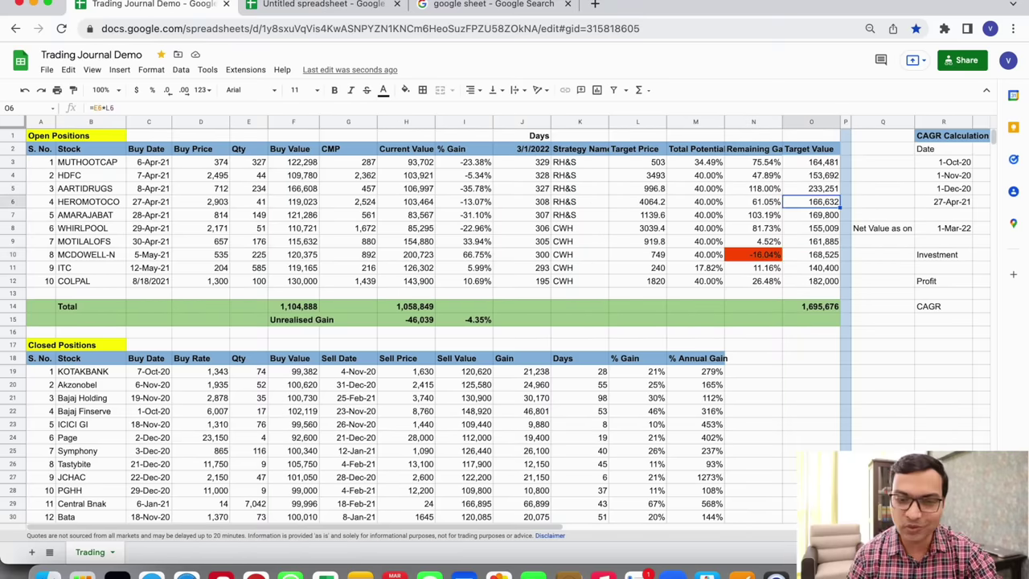
left_click(811, 254)
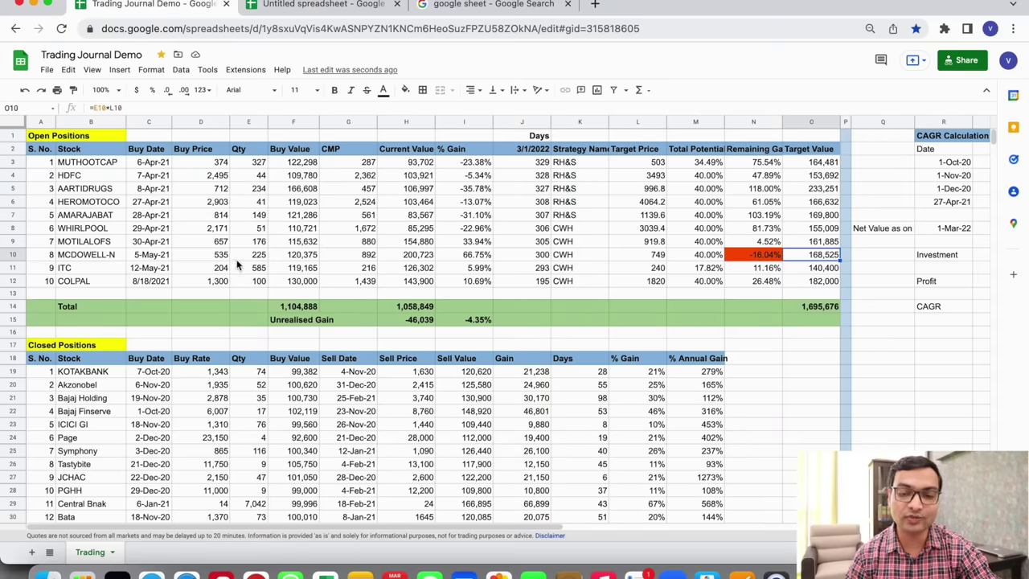
left_click(823, 314)
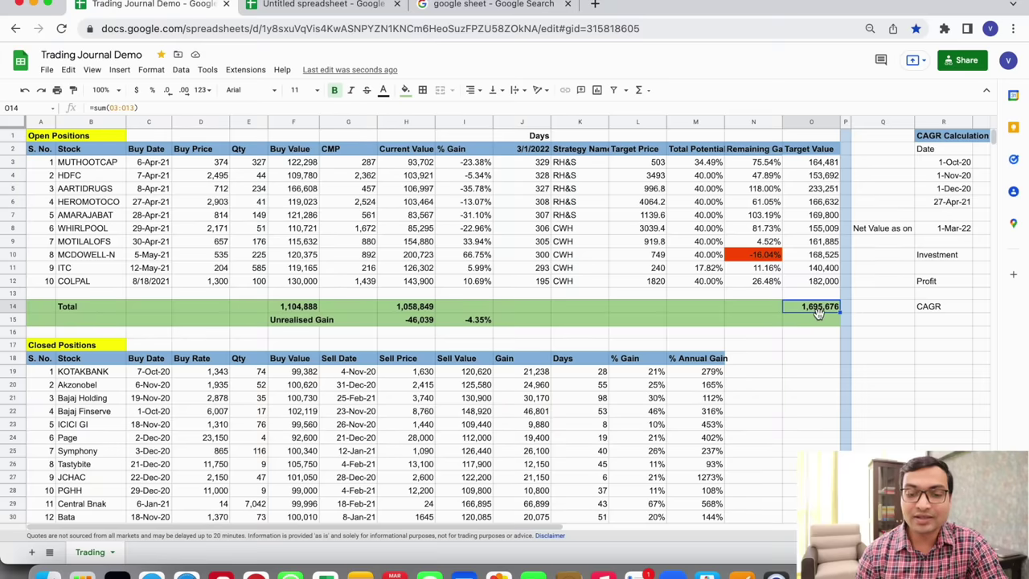
left_click(415, 311)
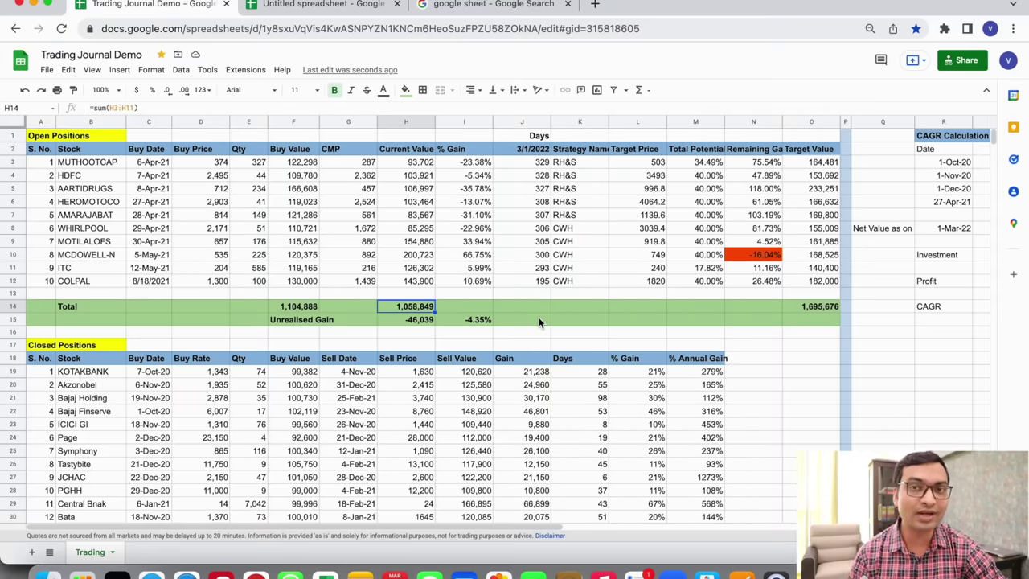
scroll(539, 321, "down", 1)
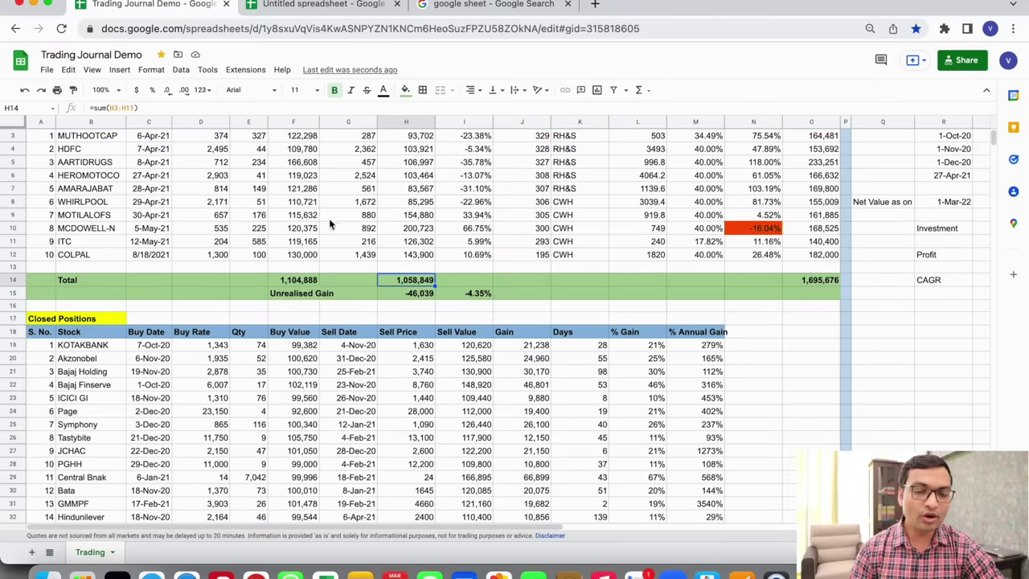
left_click(770, 230)
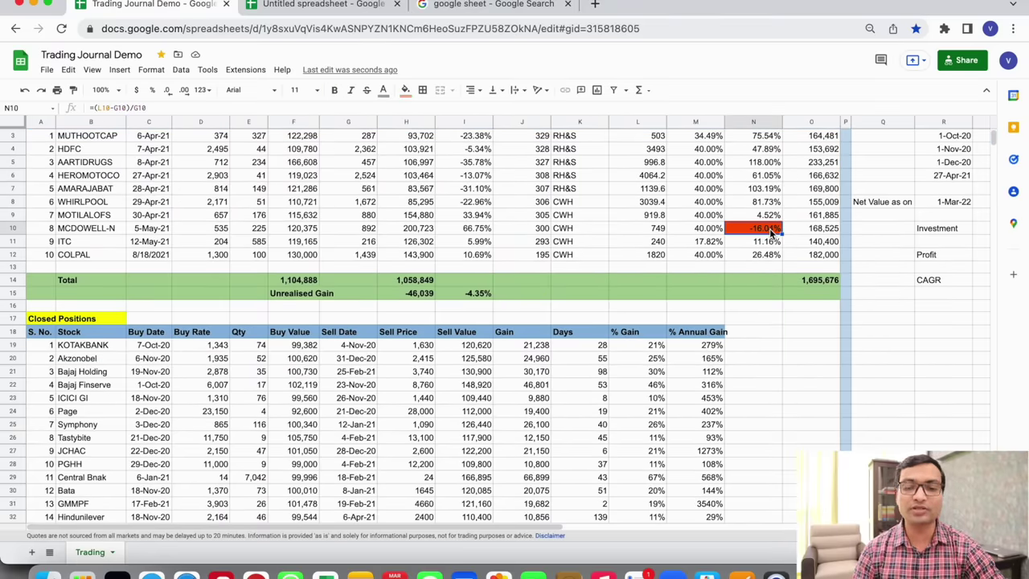
key("shift+space")
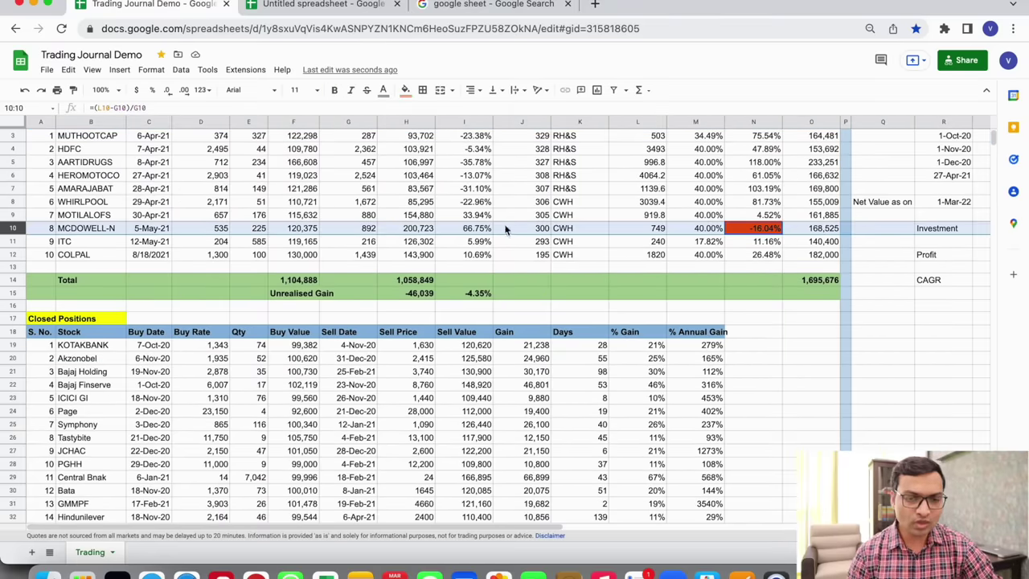
scroll(495, 414, "down", 2)
scroll(495, 414, "down", 1)
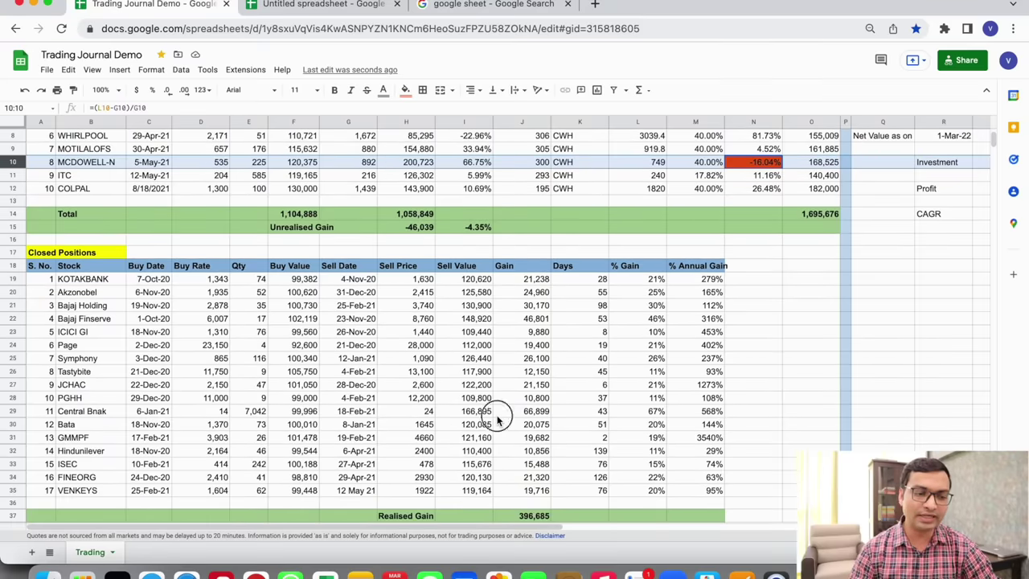
left_click(497, 416)
left_click(228, 373)
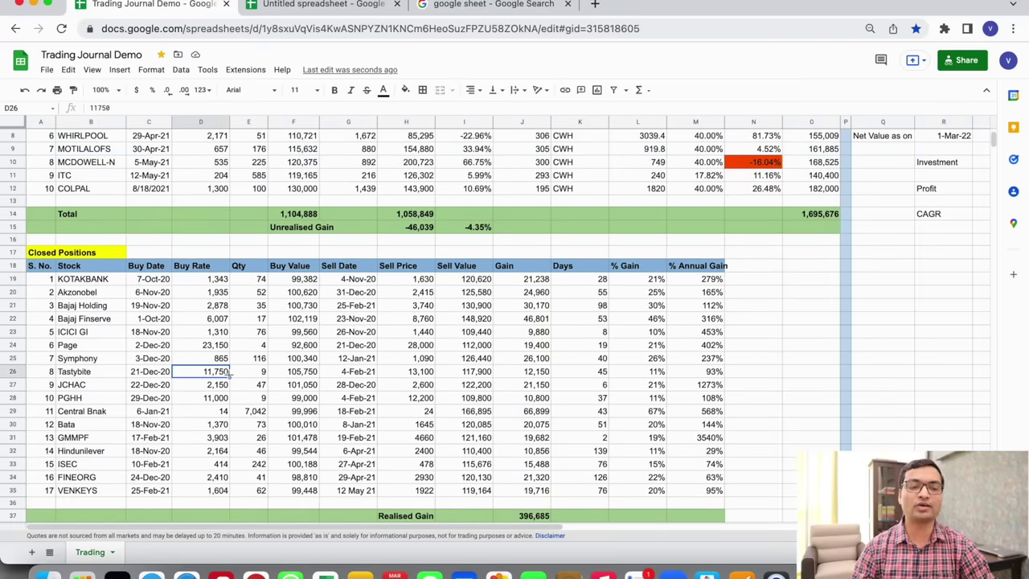
key("Right")
key("Right")
key("Right")
key("Right")
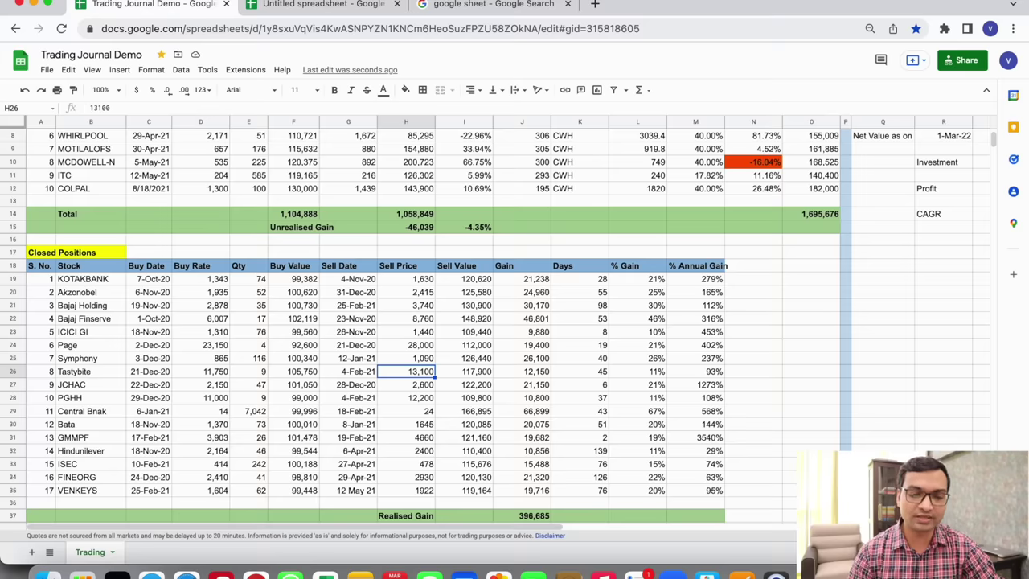
key("Right")
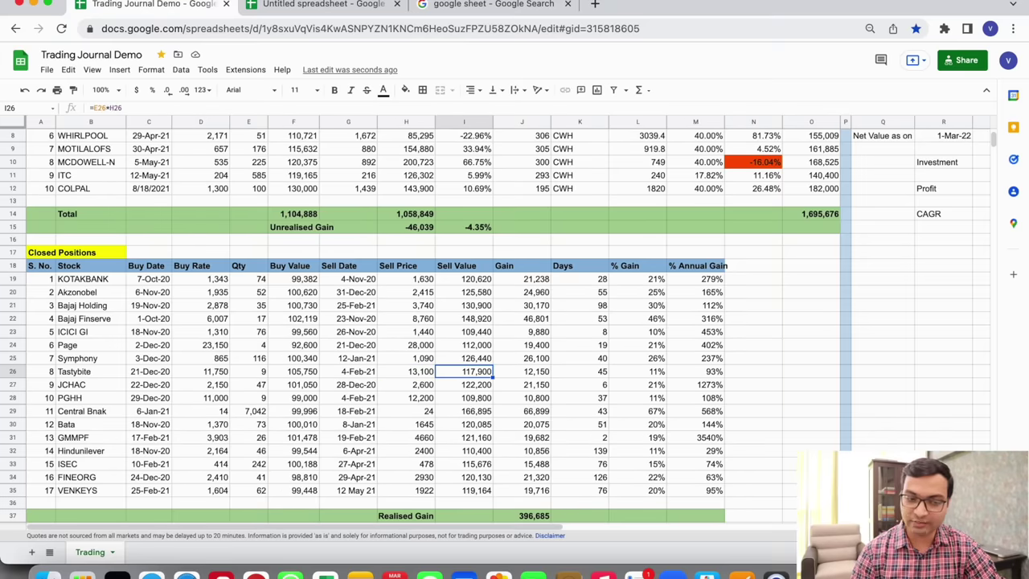
key("Right")
key("Right")
key("Right")
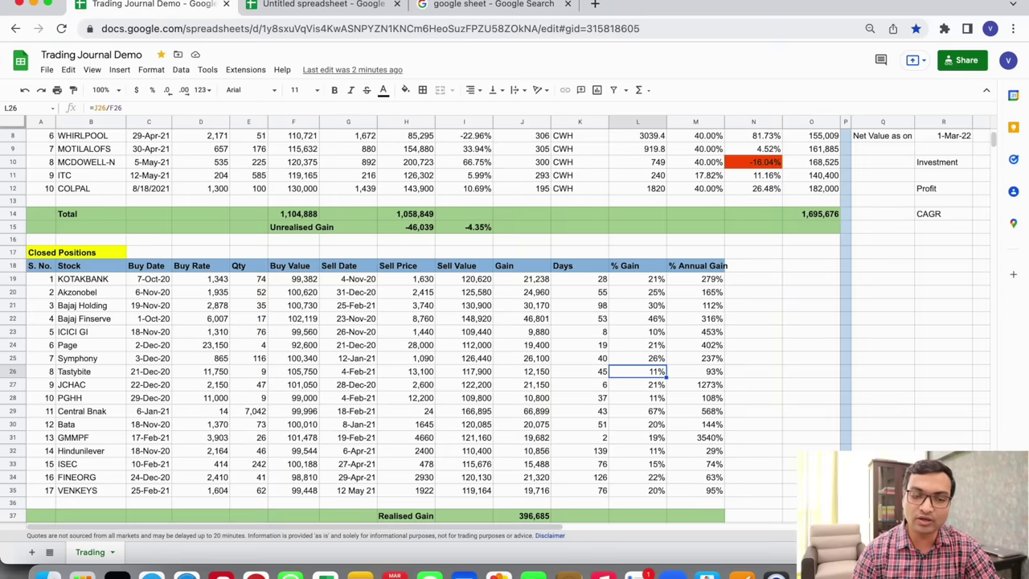
key("Up")
key("Up")
key("Up")
key("Up")
key("Up")
key("Up")
key("Up")
key("shift+Down")
key("shift+Down")
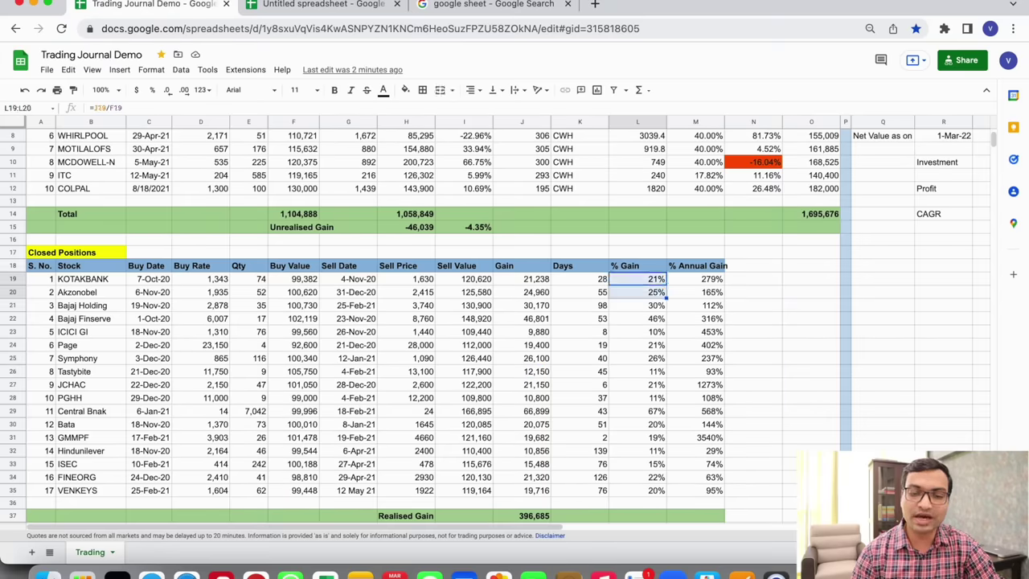
key("shift+Down")
key("shift+Down")
key("shift+Down")
key("shift+Down")
key("shift+Down")
key("shift+Down")
key("Left")
key("shift+Down")
key("shift+Down")
key("shift+Down")
key("shift+Down")
key("shift+Down")
key("shift+Down")
key("shift+Down")
key("shift+Down")
key("shift+Down")
key("Right")
key("Right")
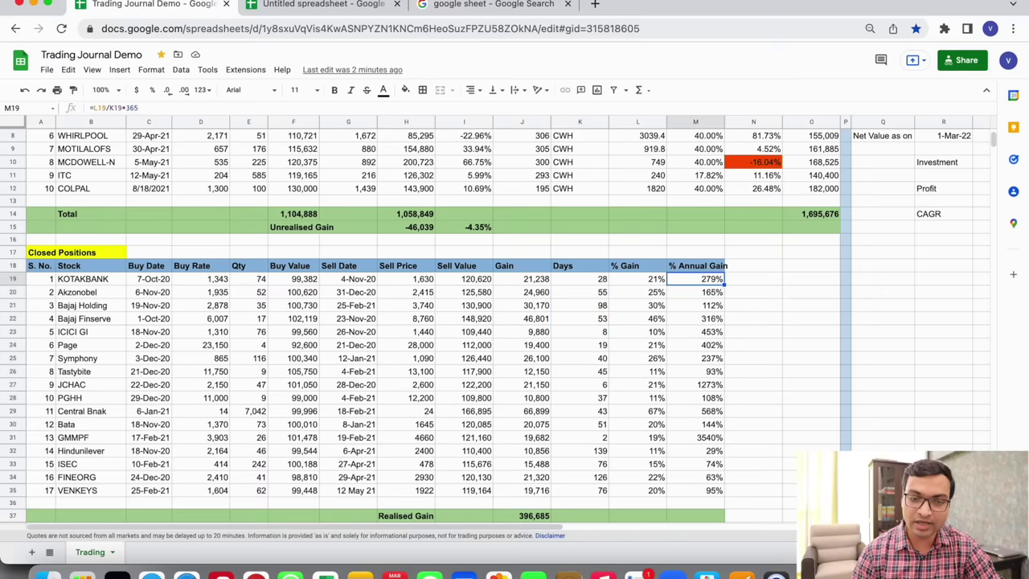
Enter =L19/K19*365 in M19 to annualise the first trade's gain.
left_click(580, 279)
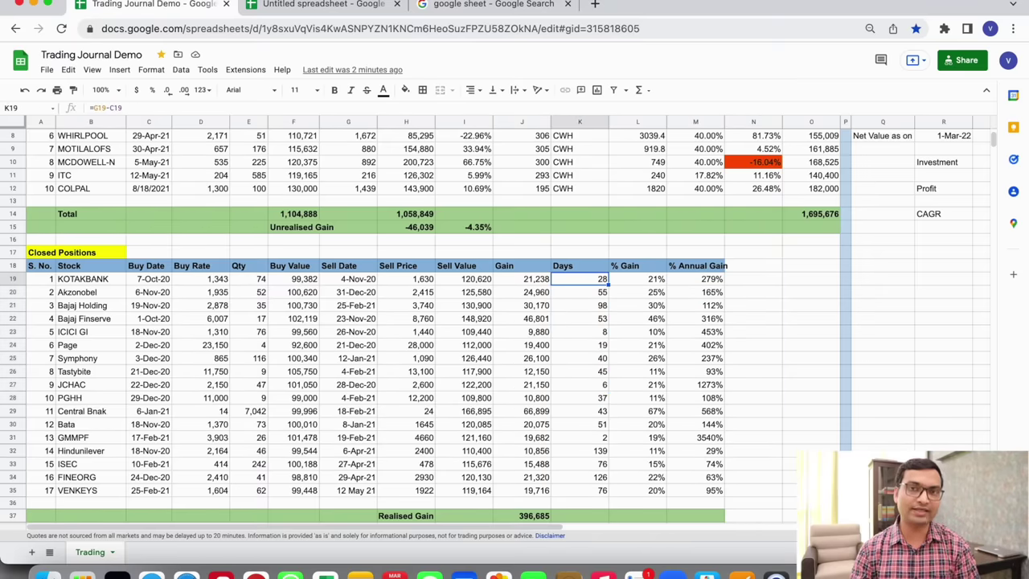
left_click(637, 278)
left_click(695, 279)
type("=")
left_click(638, 279)
left_click(579, 279)
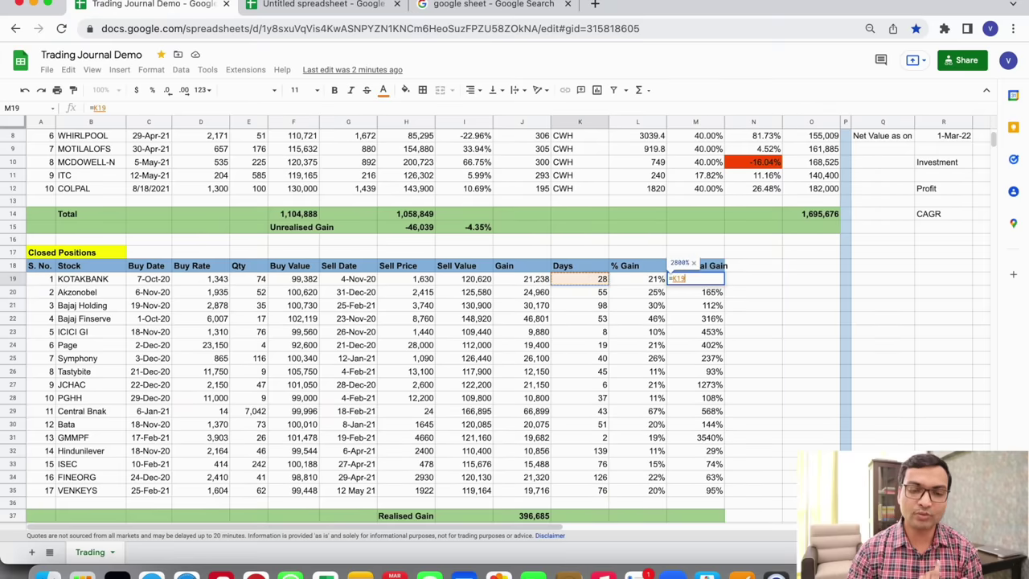
left_click(637, 279)
type("/")
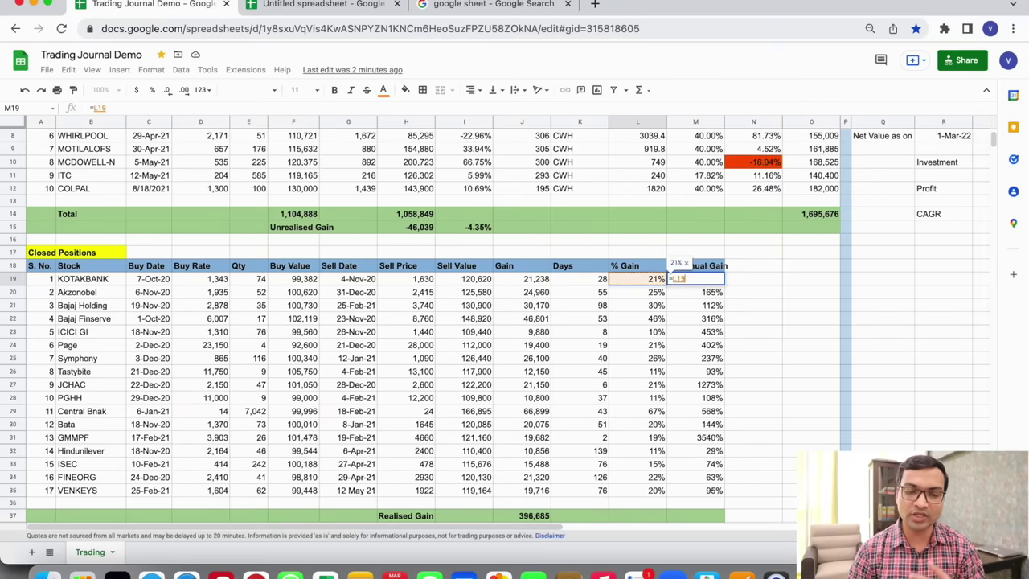
left_click(579, 279)
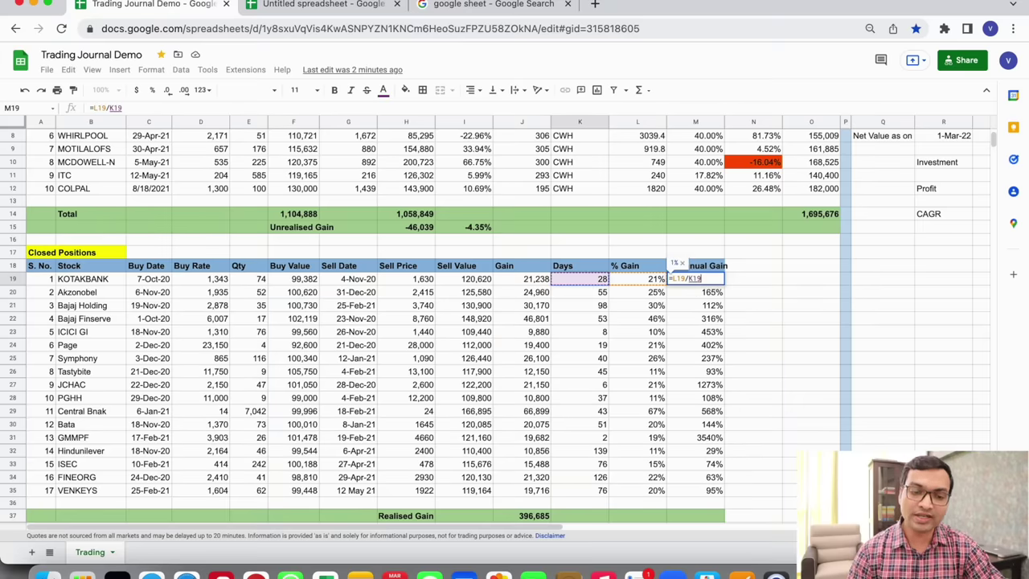
type("*365")
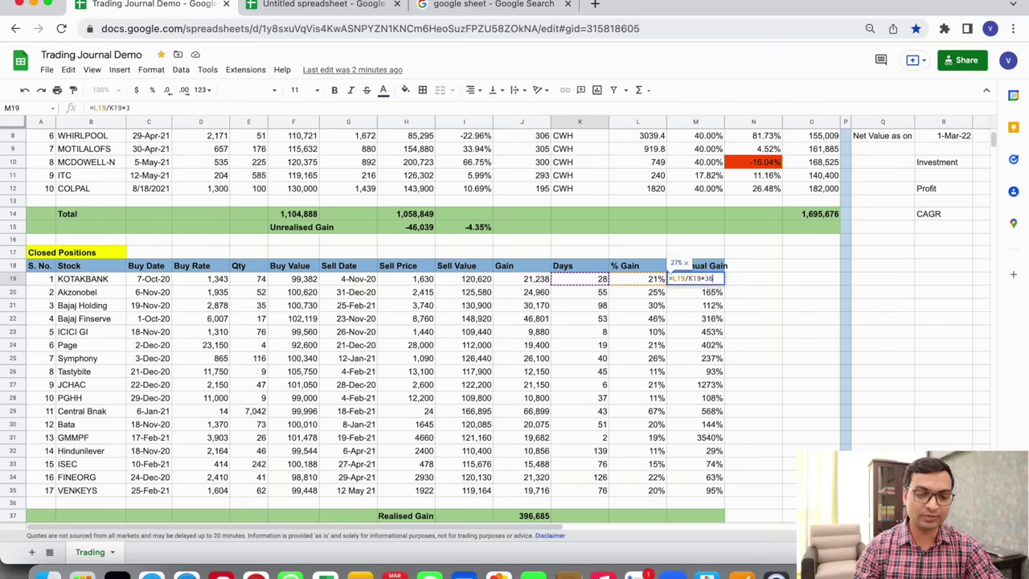
key("Return")
left_click(696, 279)
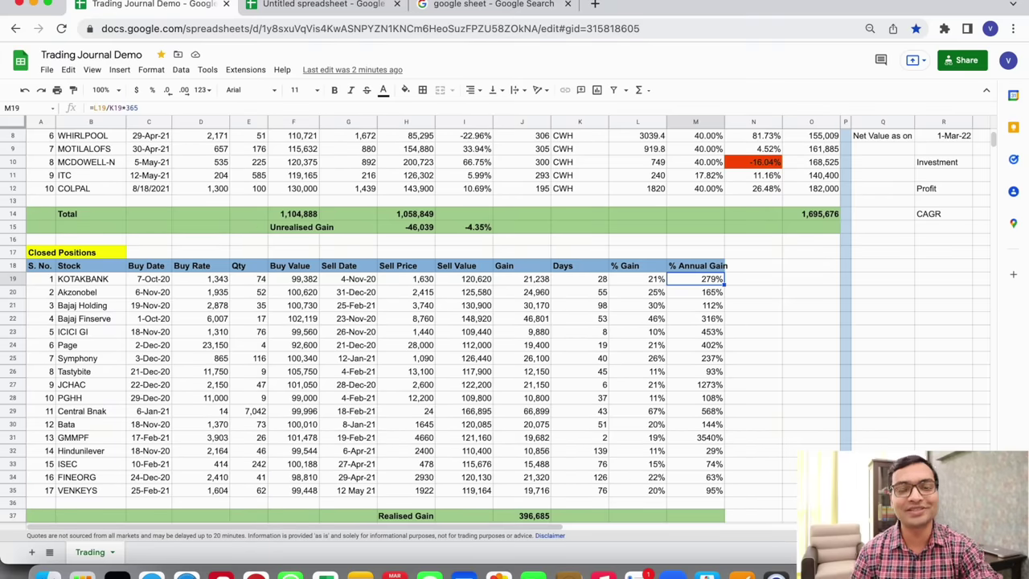
Check the % Annual Gain formulas down column M and the Realised Gain total in J37.
key("Down")
key("Down")
key("Down")
key("Down")
key("Down")
key("Down")
key("Down")
left_click(697, 477)
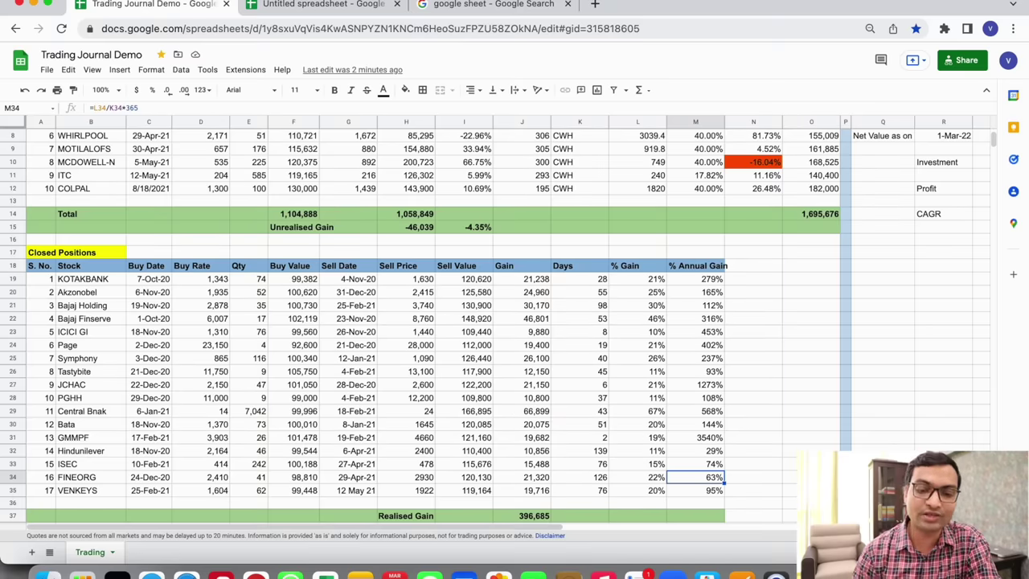
key("Down")
key("Down")
key("Down")
key("Down")
key("Down")
key("Down")
key("Down")
key("Down")
key("Down")
key("Up")
key("Up")
key("Up")
key("Left")
key("Left")
key("Left")
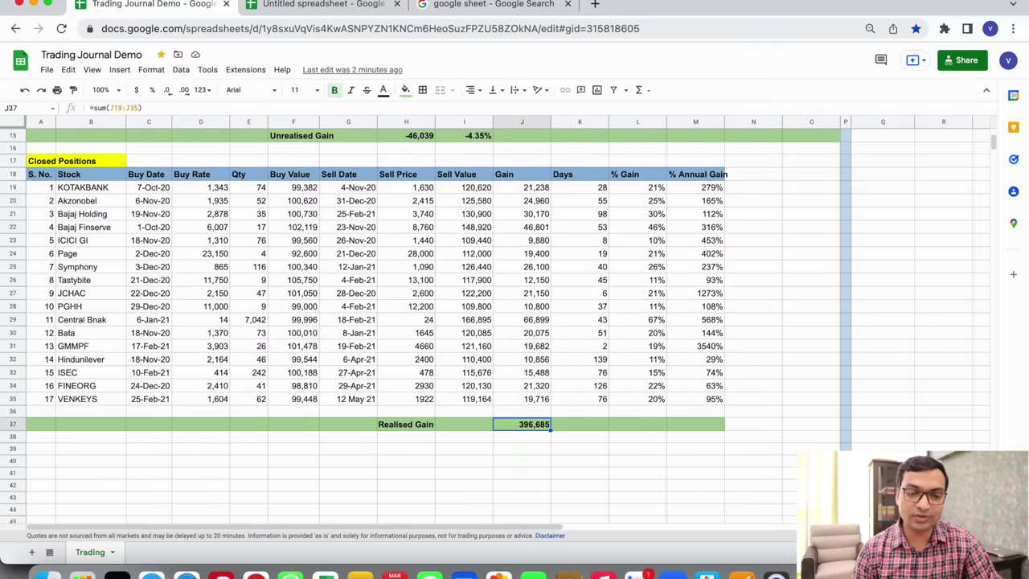
key("ctrl+Up")
key("ctrl+Up")
key("ctrl+Up")
key("ctrl+Up")
key("Right")
key("Right")
key("Right")
key("Right")
key("Right")
key("Right")
key("Right")
key("Right")
key("Right")
key("Right")
key("Right")
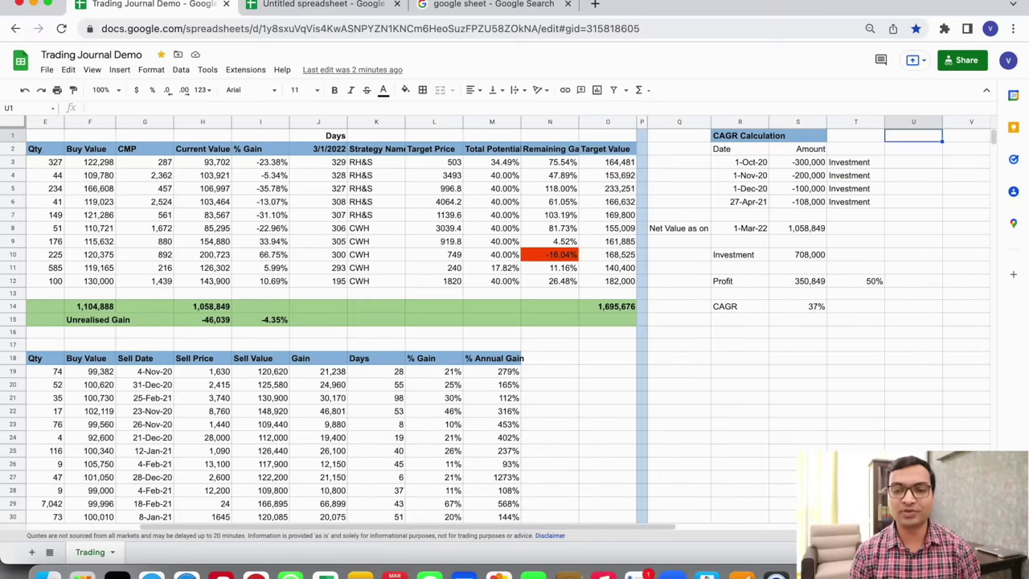
key("Left")
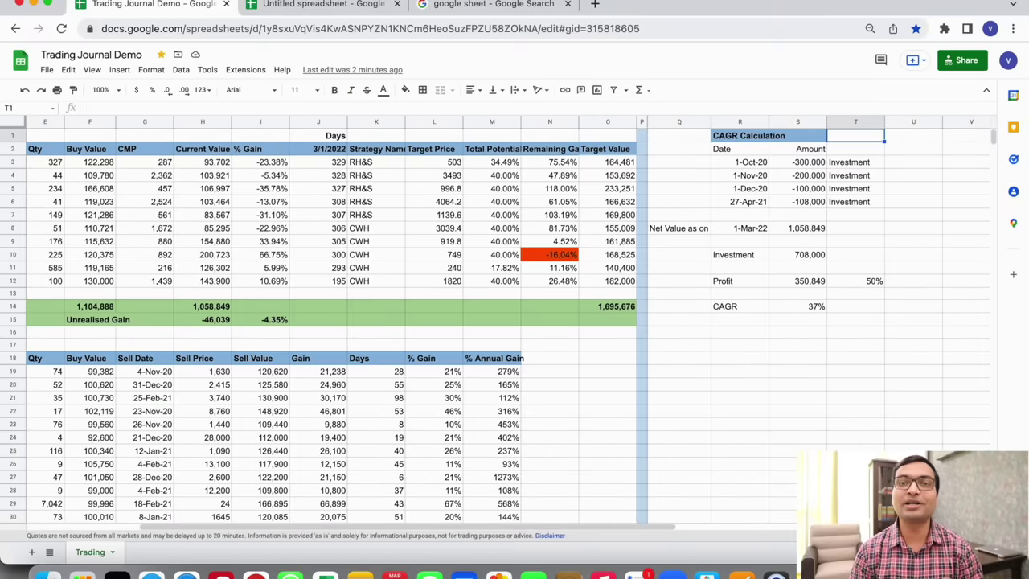
key("Down")
key("Down")
key("Down")
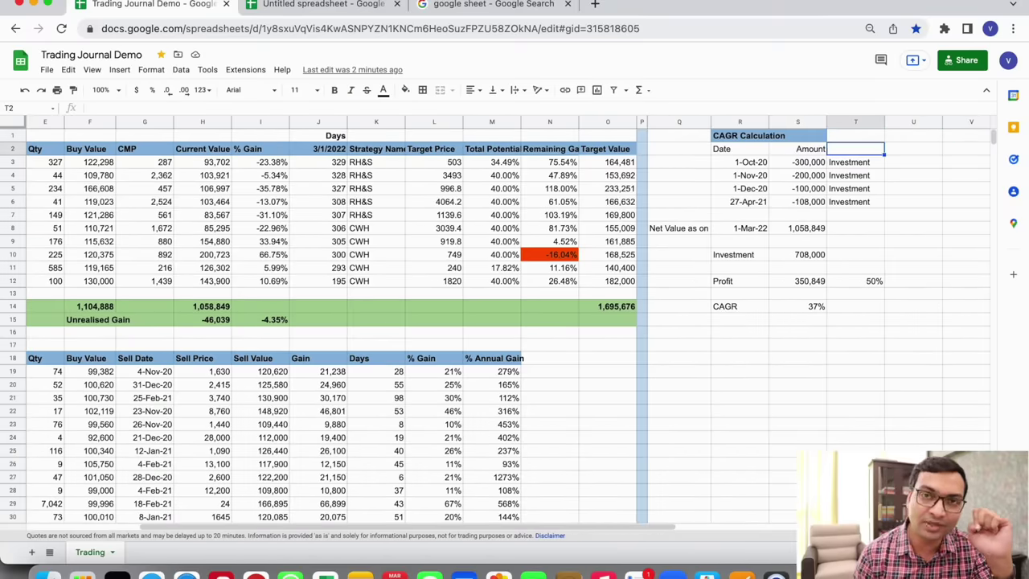
key("Down")
key("Down")
key("Down")
key("Down")
key("Down")
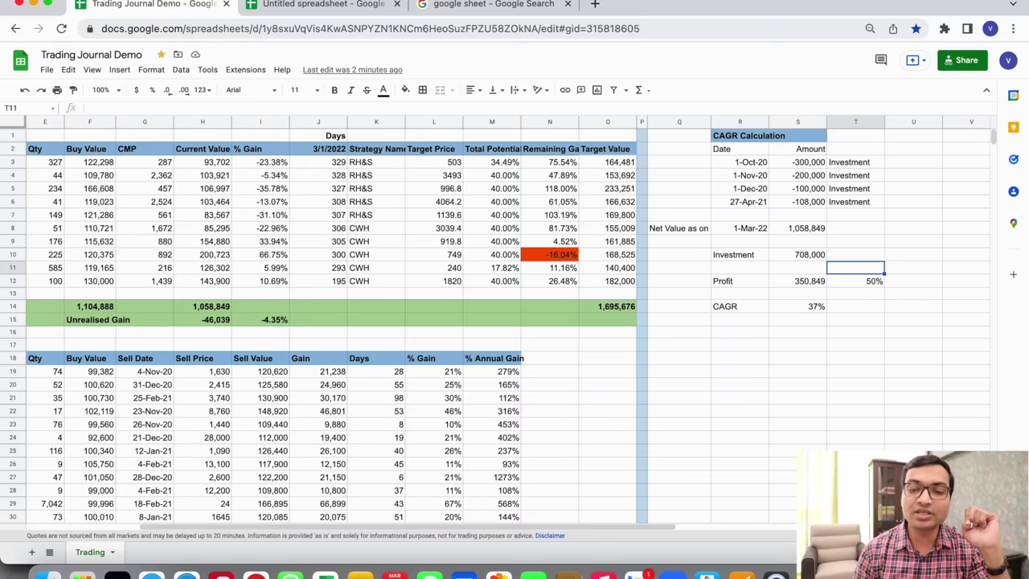
key("Left")
key("Left")
key("Up")
key("Up")
key("Up")
key("Up")
key("Up")
key("Up")
key("Down")
key("Down")
key("Right")
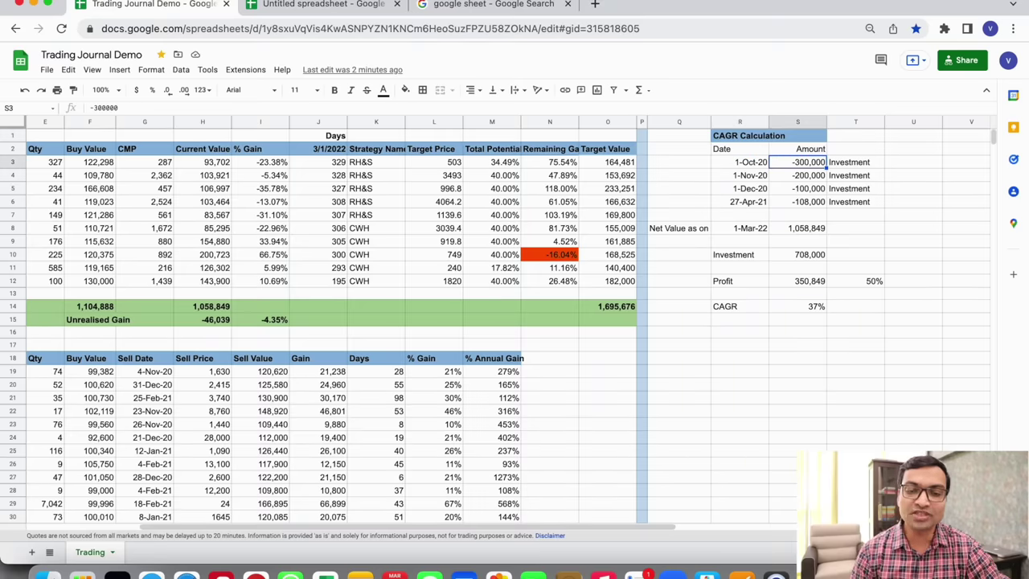
key("Right")
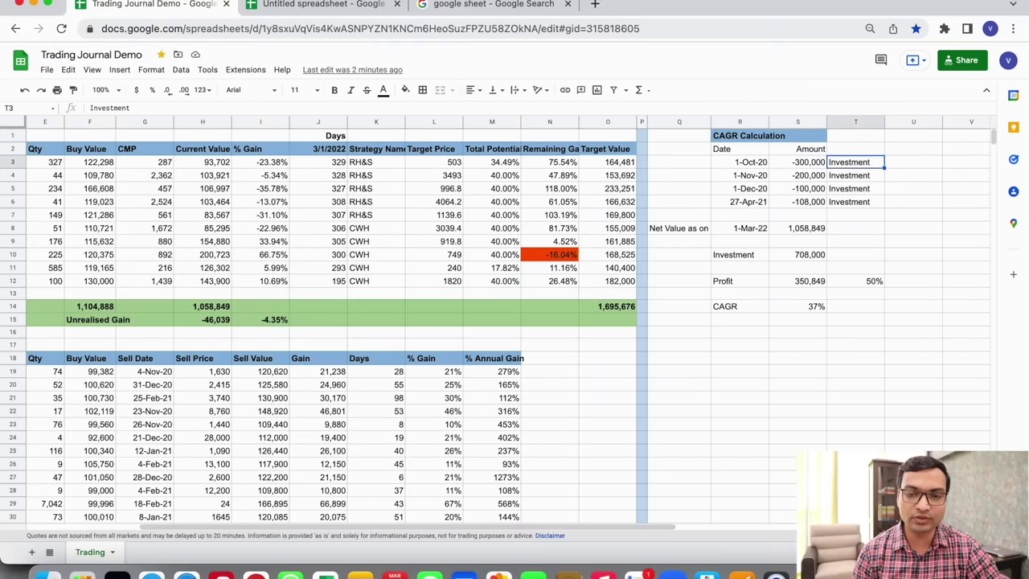
key("Left")
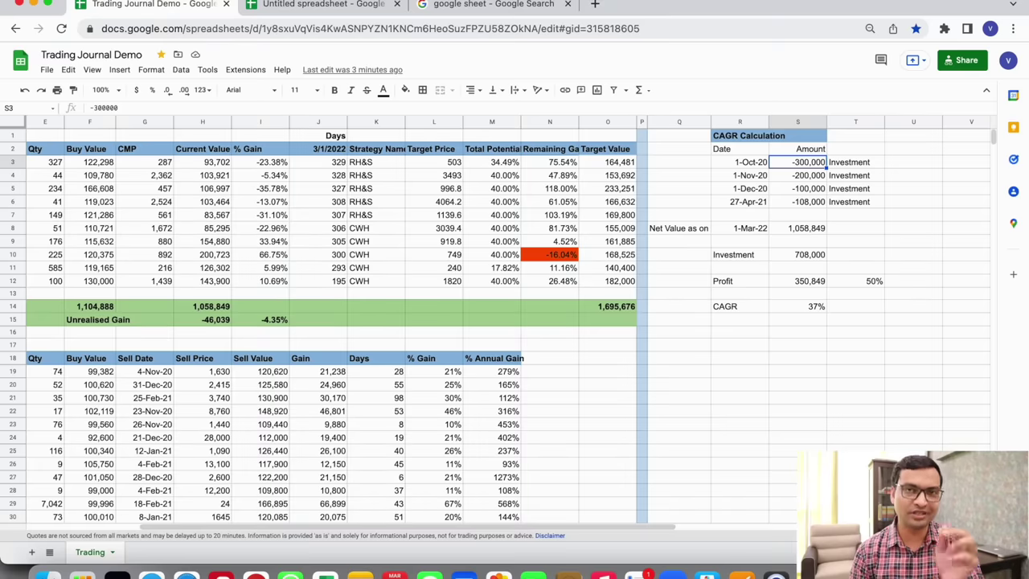
key("Down")
key("Down")
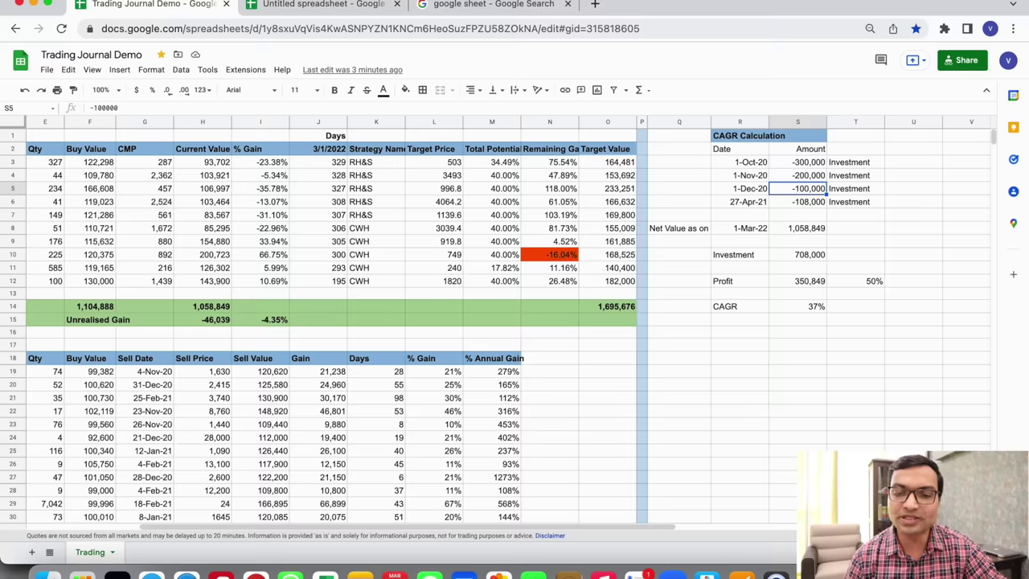
key("Left")
key("Up")
key("Up")
key("shift+Right")
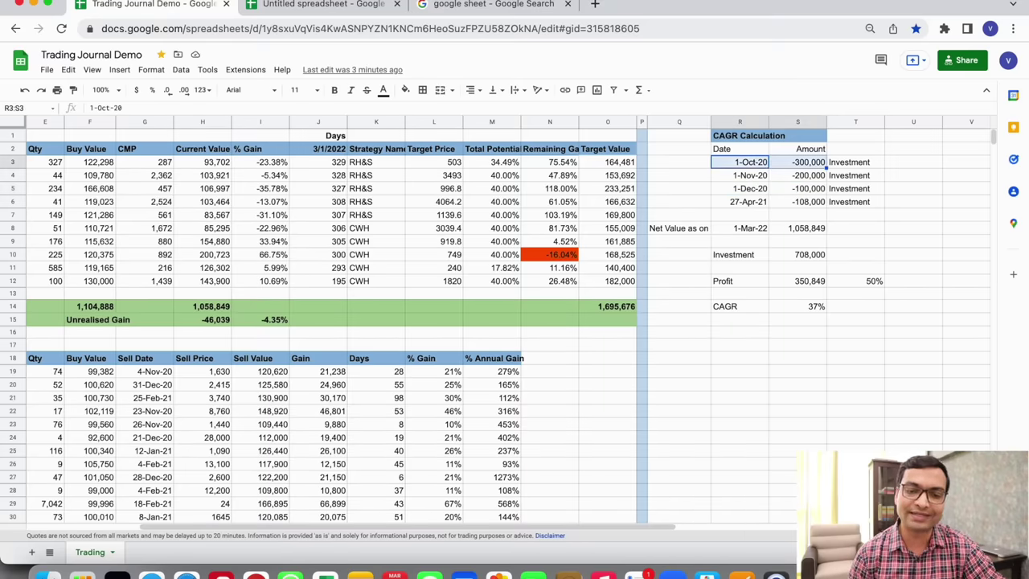
key("shift+Down")
key("shift+Down")
key("shift+Down")
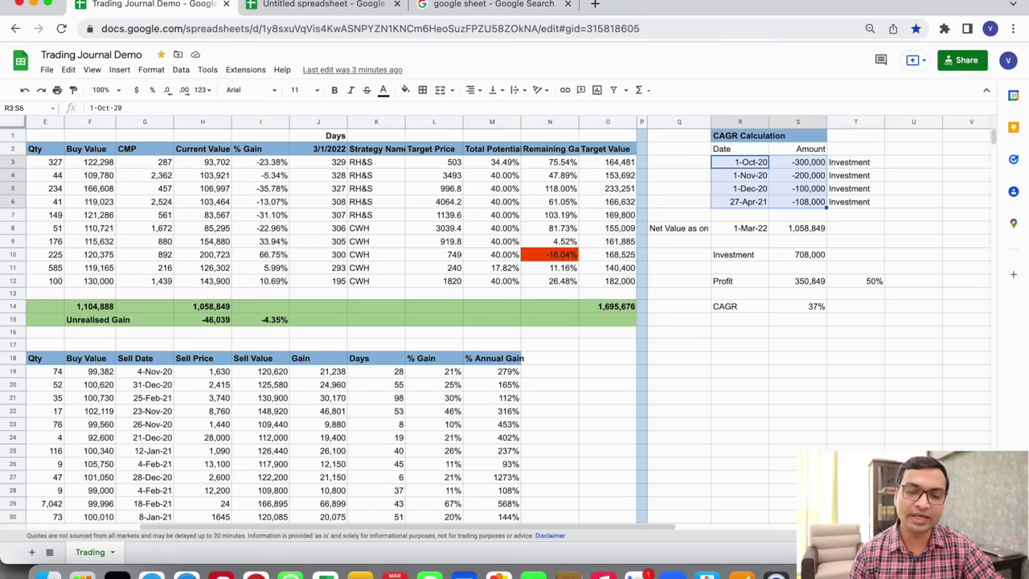
key("Down")
key("Down")
key("Down")
key("Down")
key("Down")
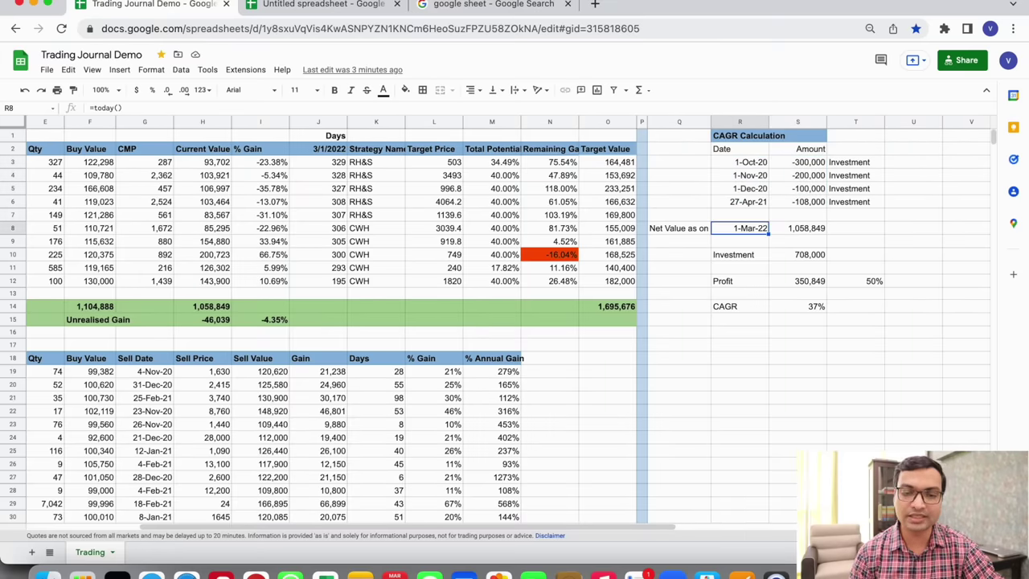
left_click(135, 109)
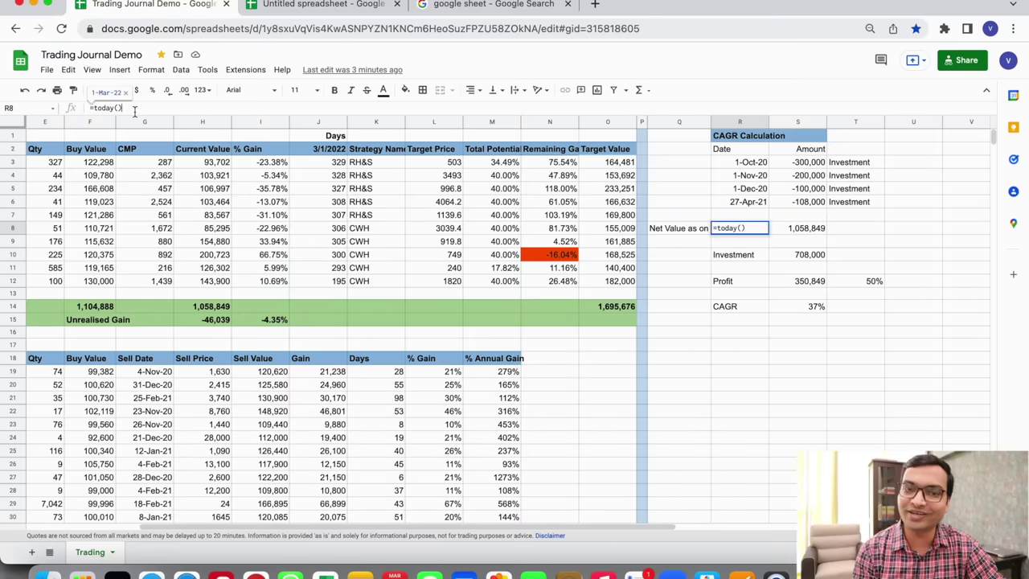
key("Escape")
key("Right")
key("Down")
key("Down")
key("Down")
key("Down")
key("Down")
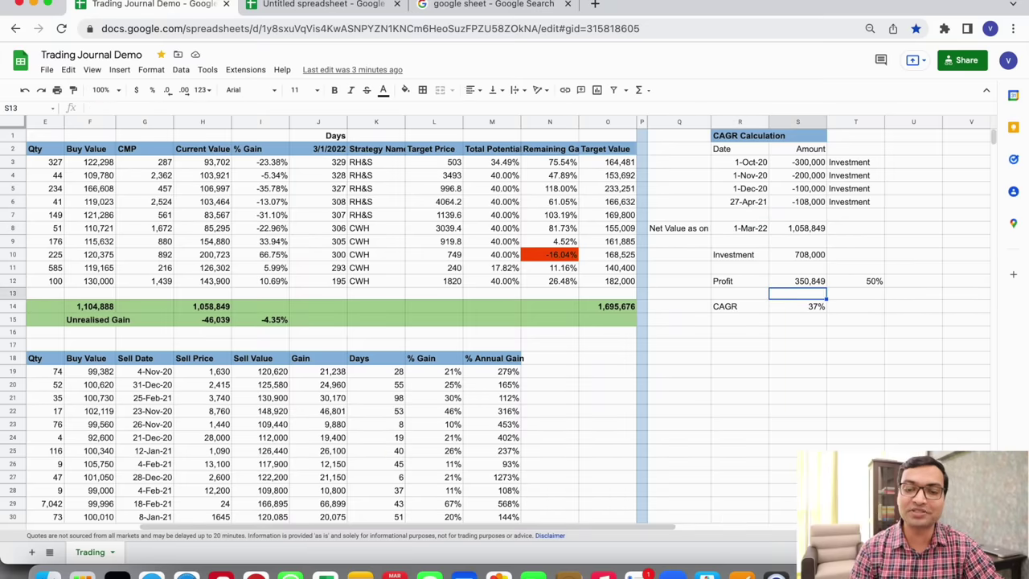
key("Down")
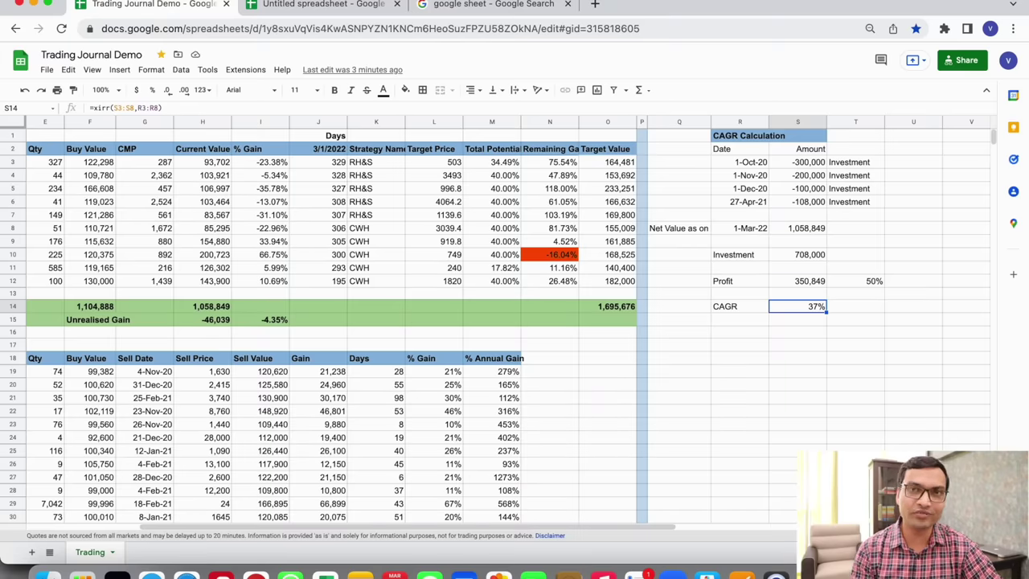
key("Up")
key("Up")
key("Up")
key("Up")
key("Up")
key("Down")
key("Down")
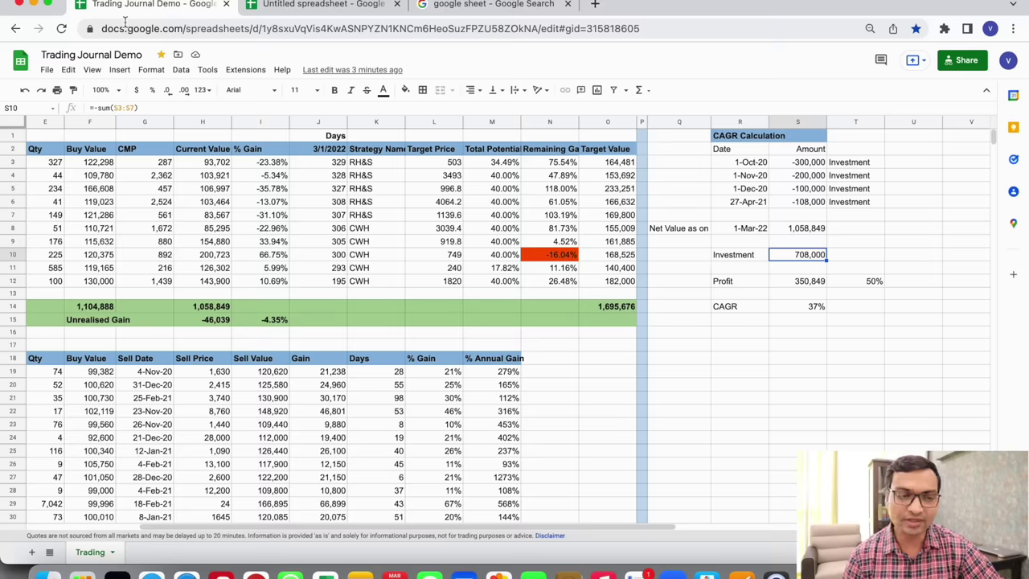
key("Return")
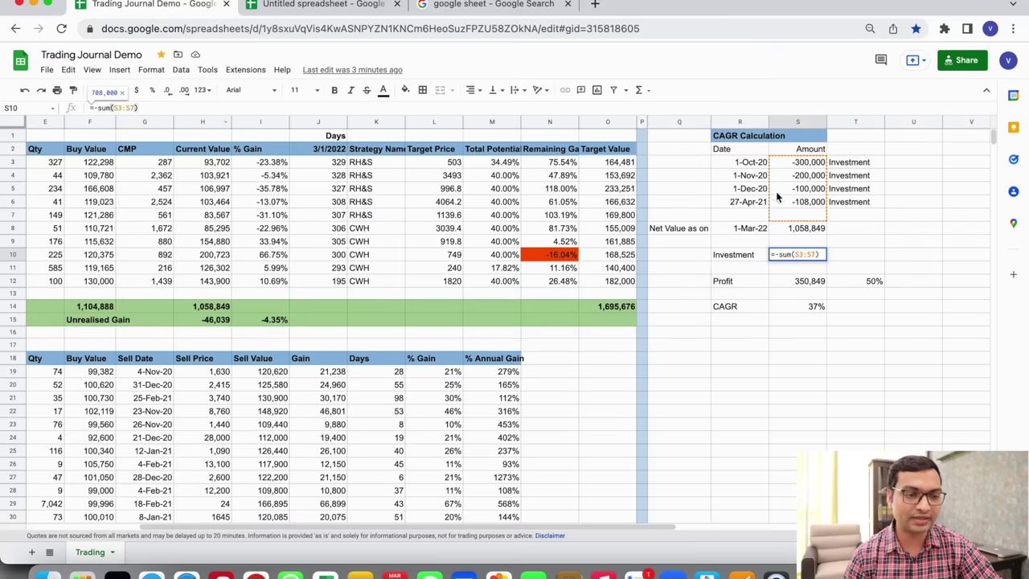
key("Escape")
left_click(807, 233)
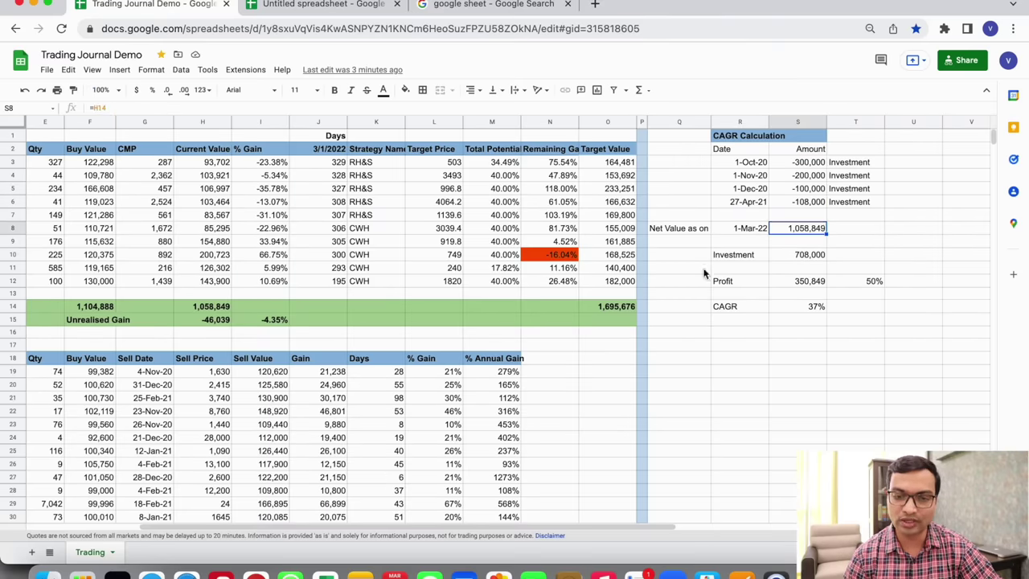
left_click(207, 311)
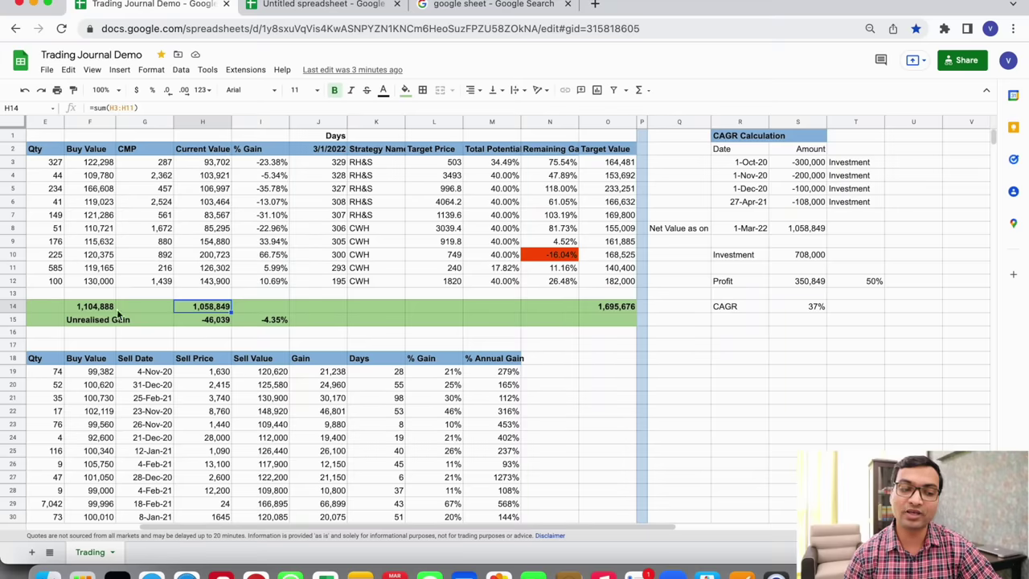
left_click(94, 310)
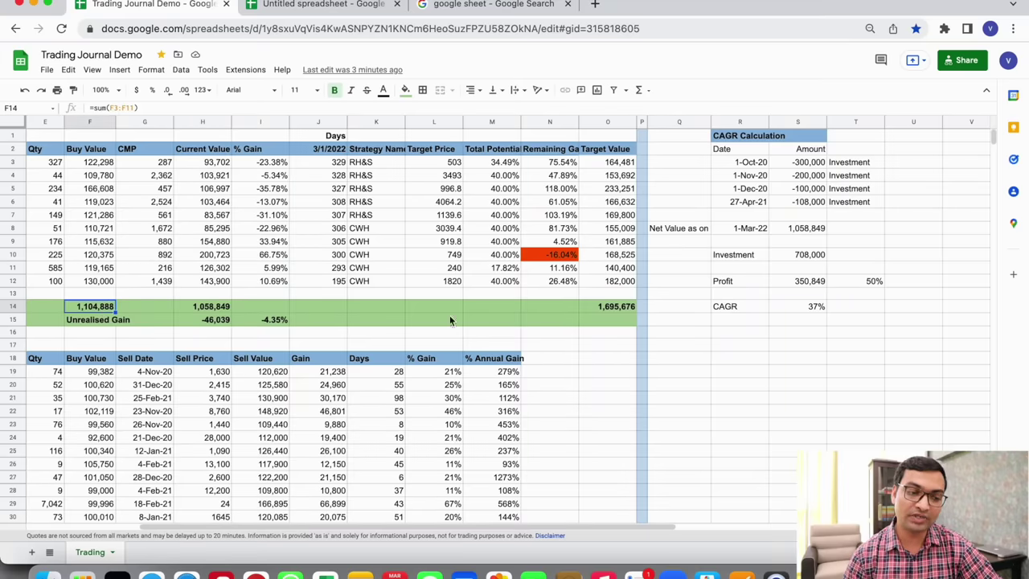
scroll(272, 422, "down", 1)
scroll(271, 422, "left", 1)
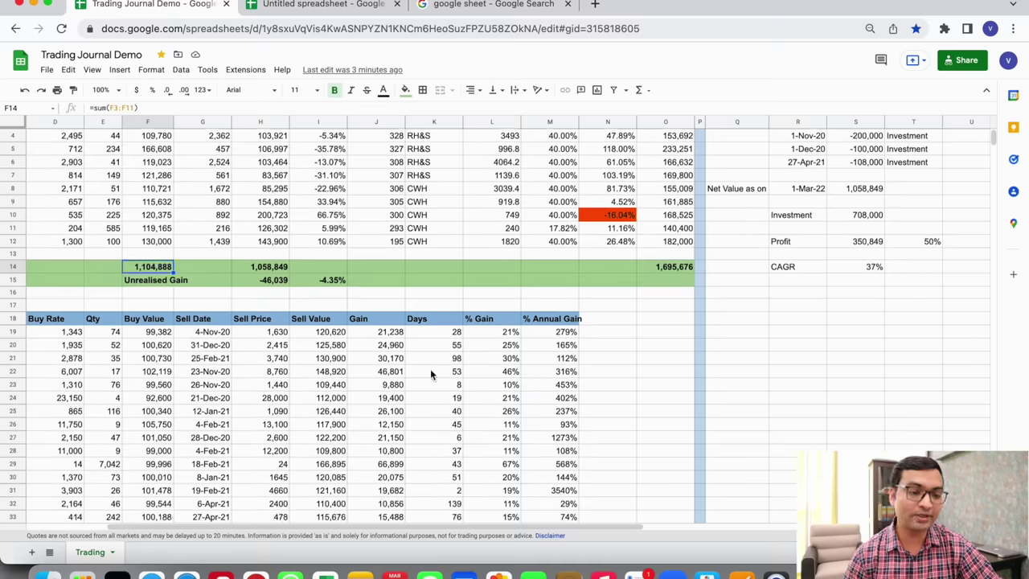
left_click(865, 218)
scroll(413, 392, "down", 1)
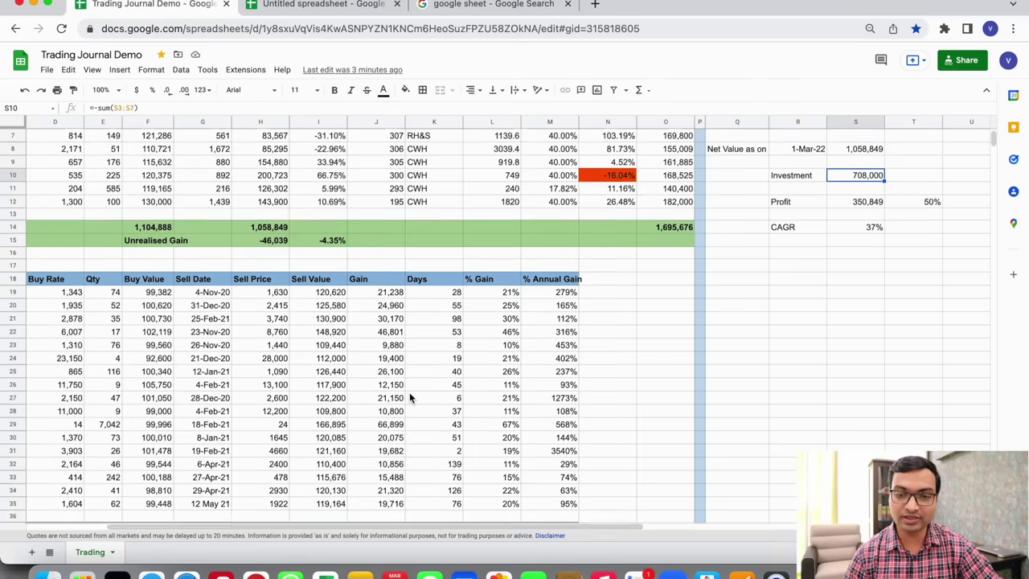
scroll(409, 392, "down", 2)
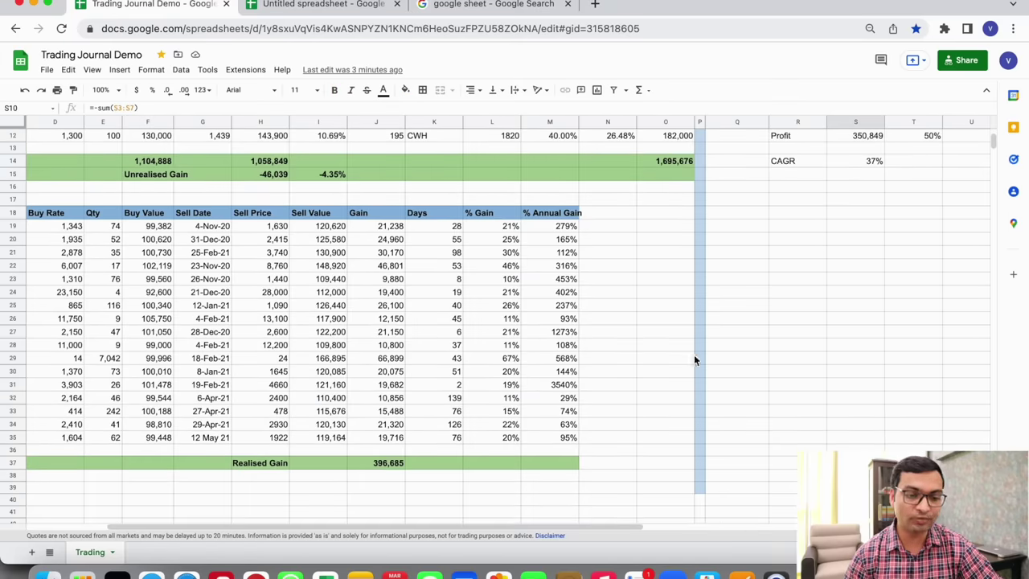
scroll(494, 309, "up", 1)
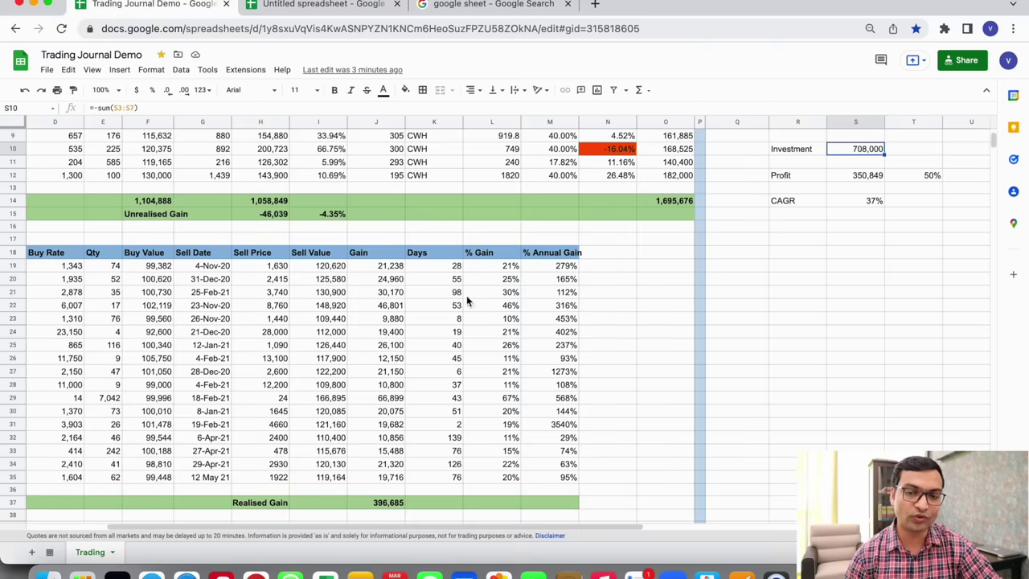
left_click(152, 189)
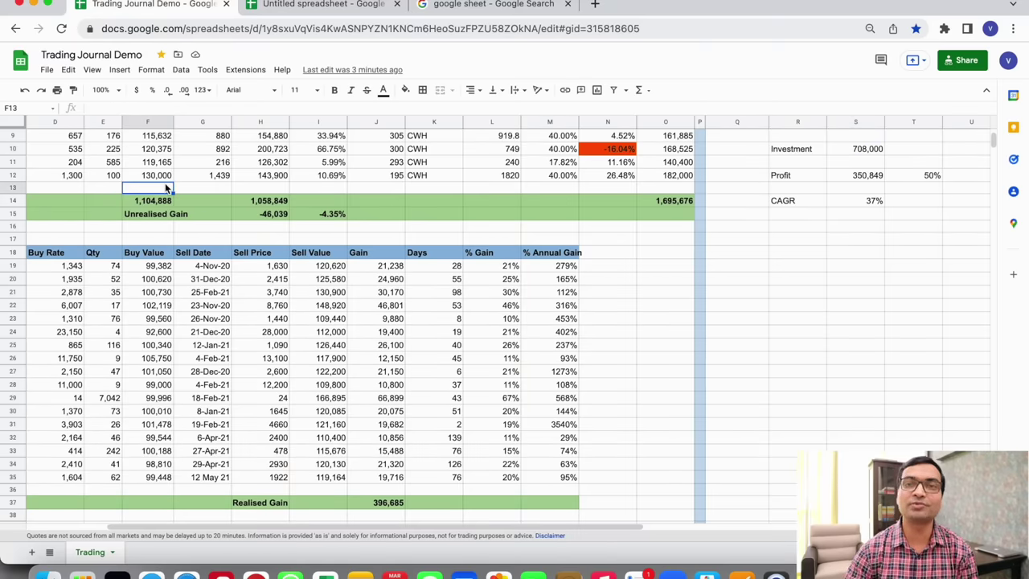
scroll(682, 270, "up", 3)
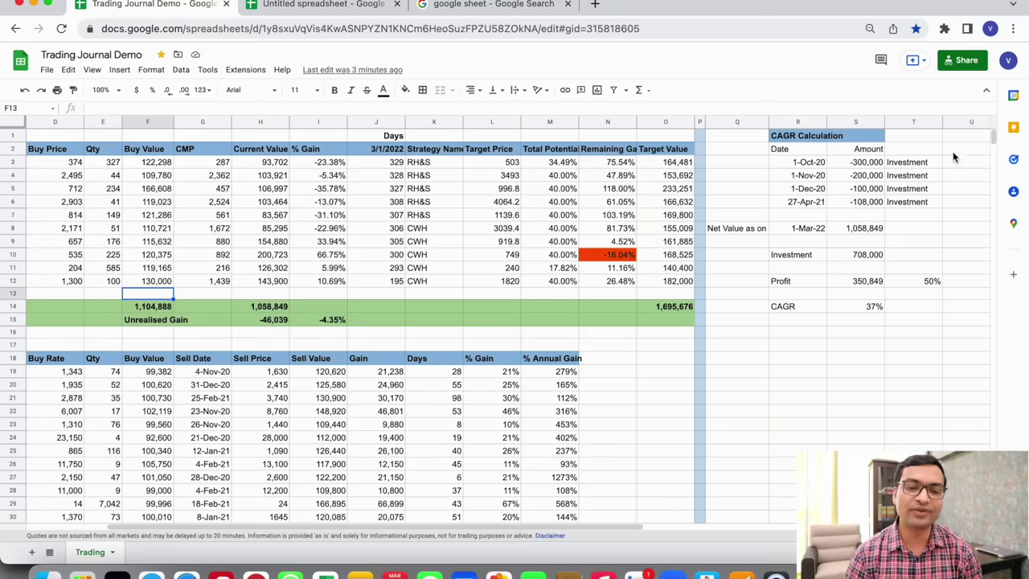
left_click(856, 161)
key("Down")
key("Down")
key("Down")
key("Down")
key("Down")
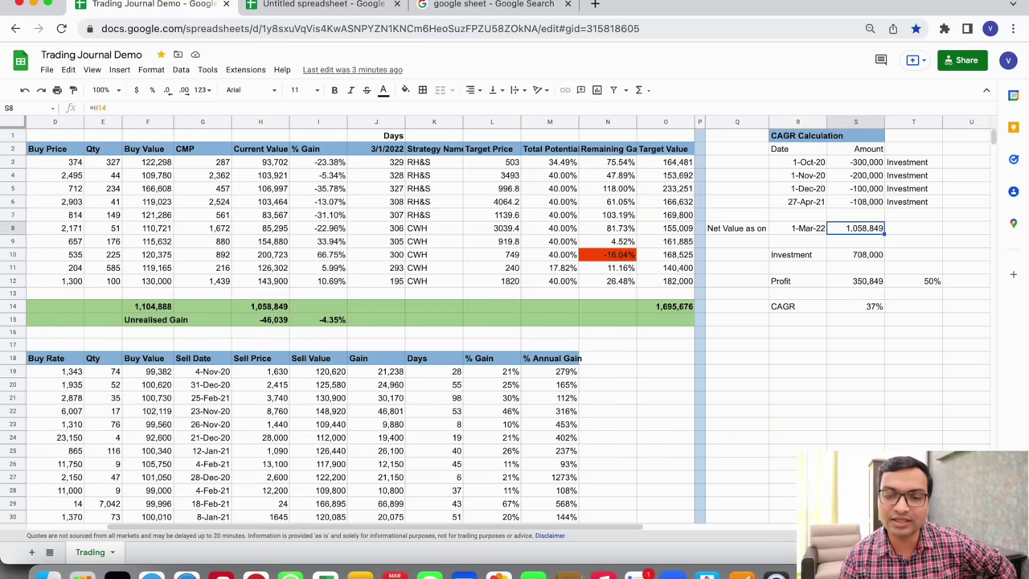
key("Down")
key("Down")
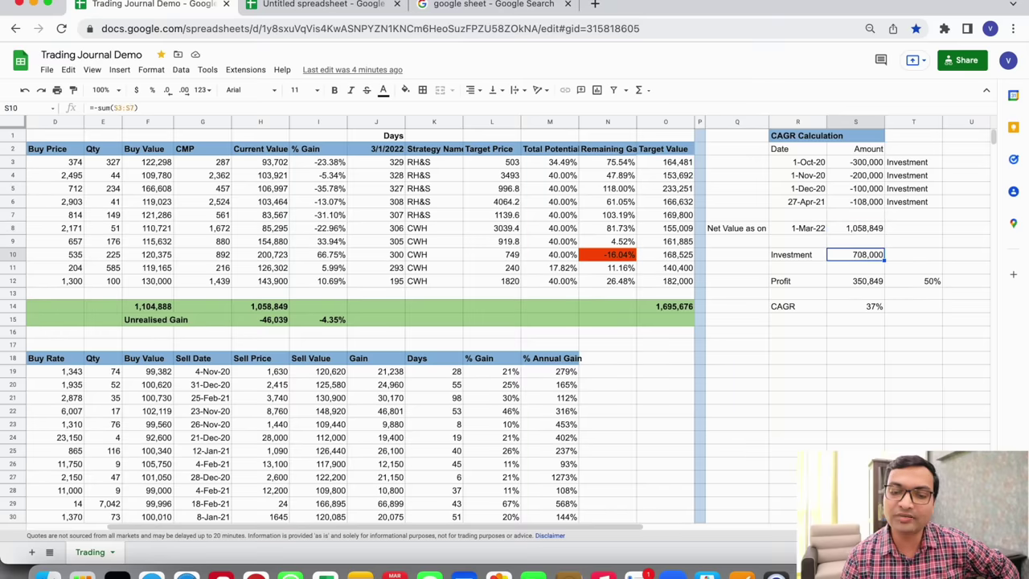
key("Down")
key("Down")
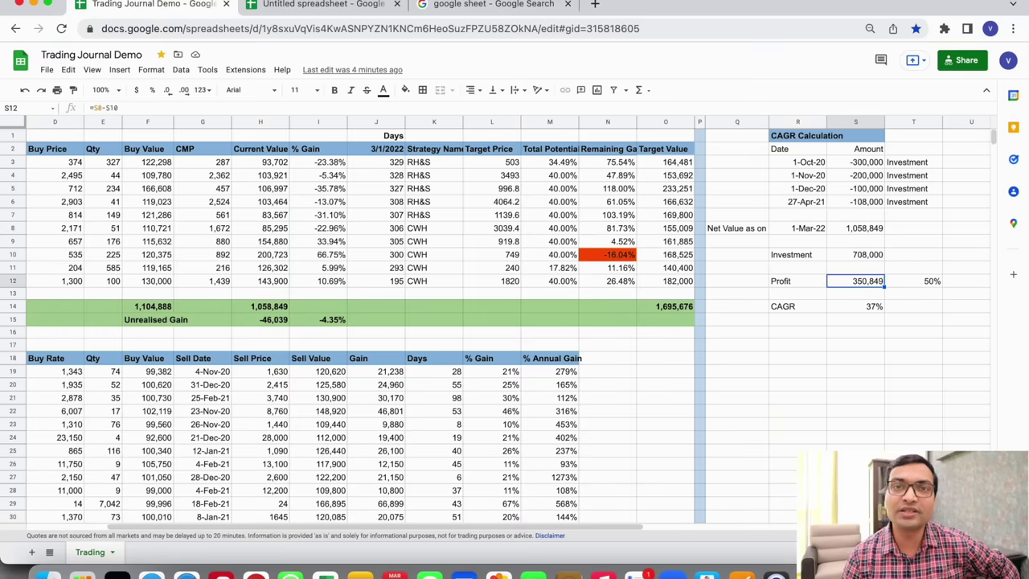
left_click(874, 230)
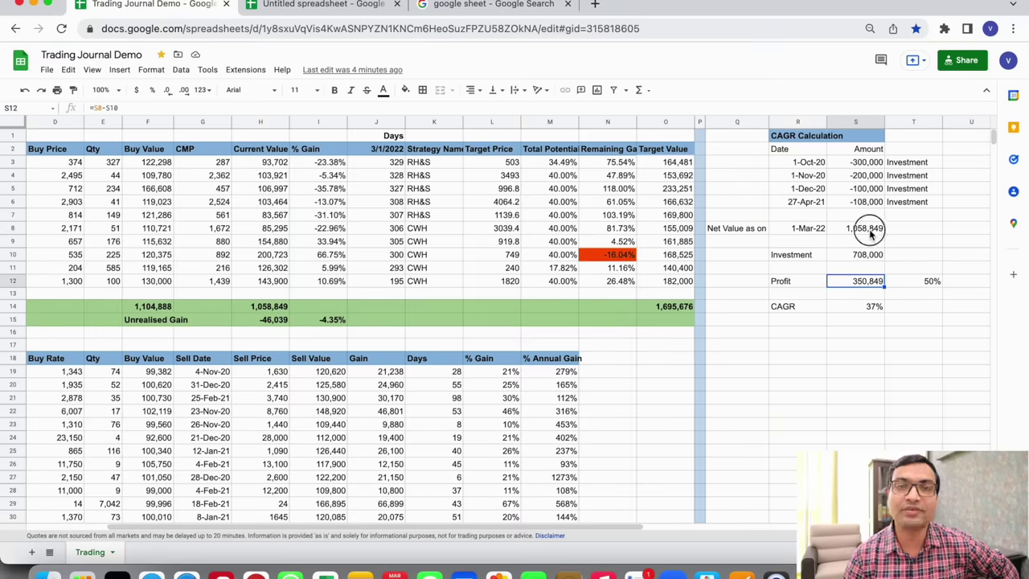
left_click(862, 255)
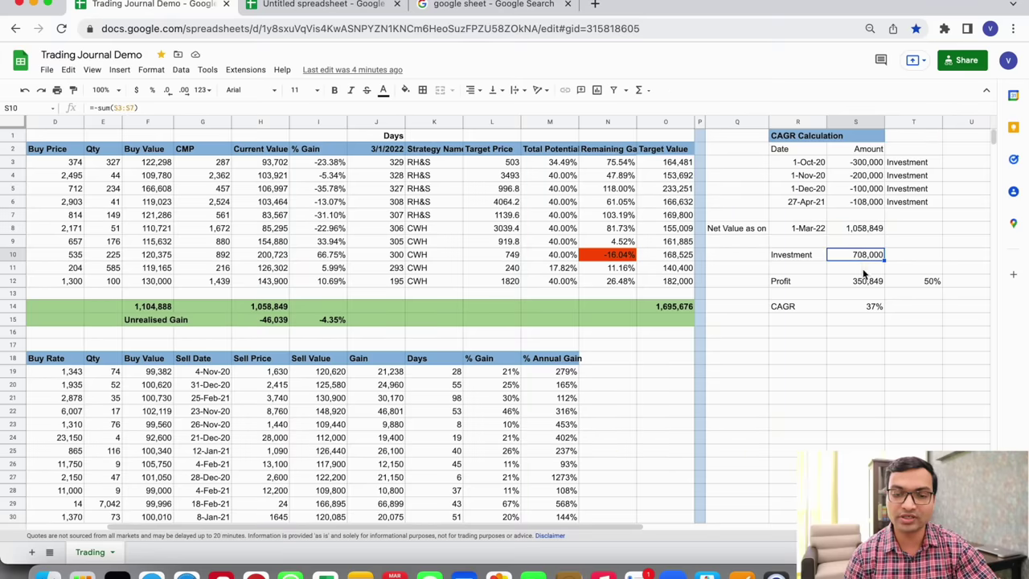
left_click(868, 282)
left_click(904, 280)
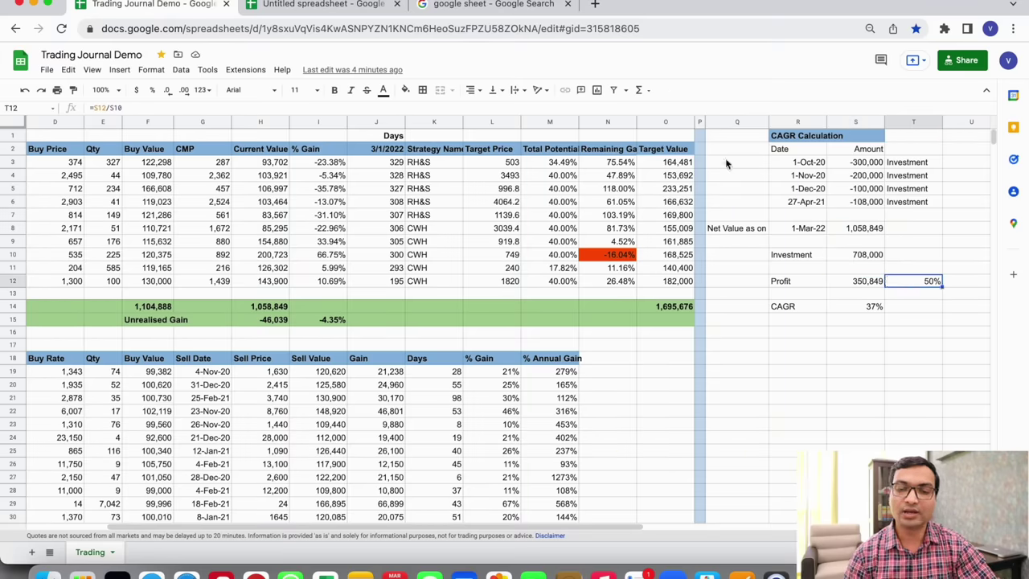
left_click(678, 109)
key("Escape")
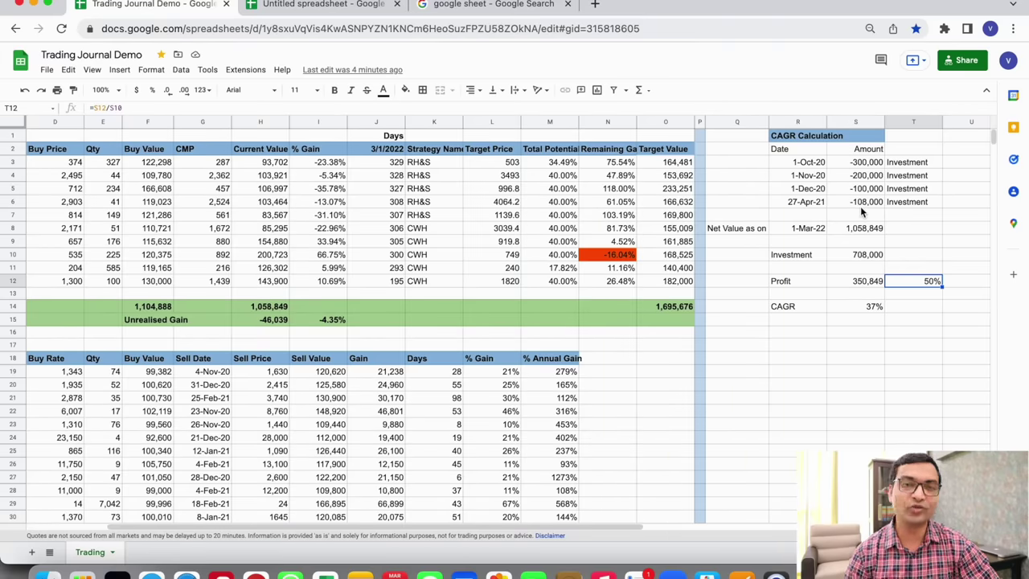
left_click(863, 310)
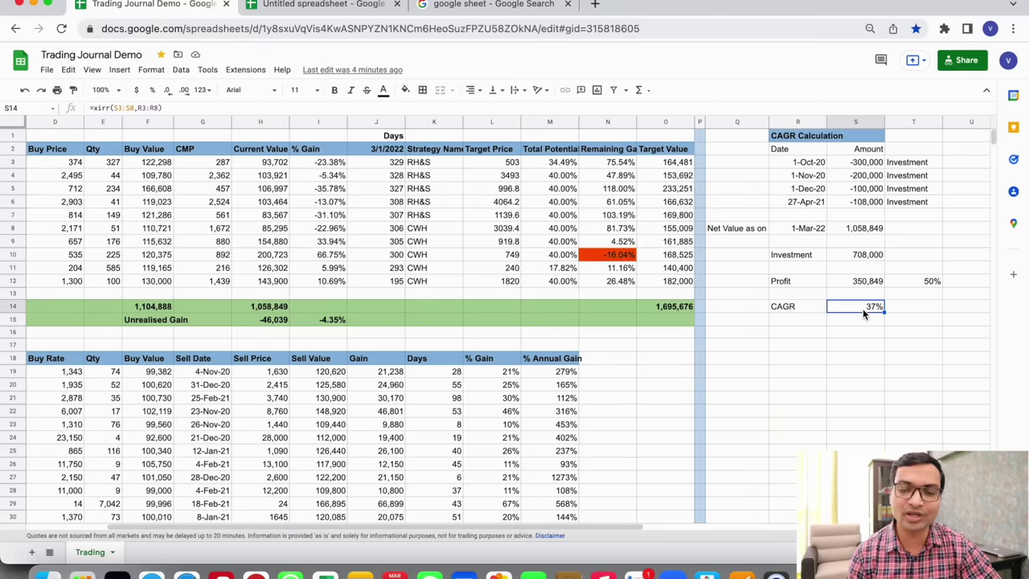
key("Return")
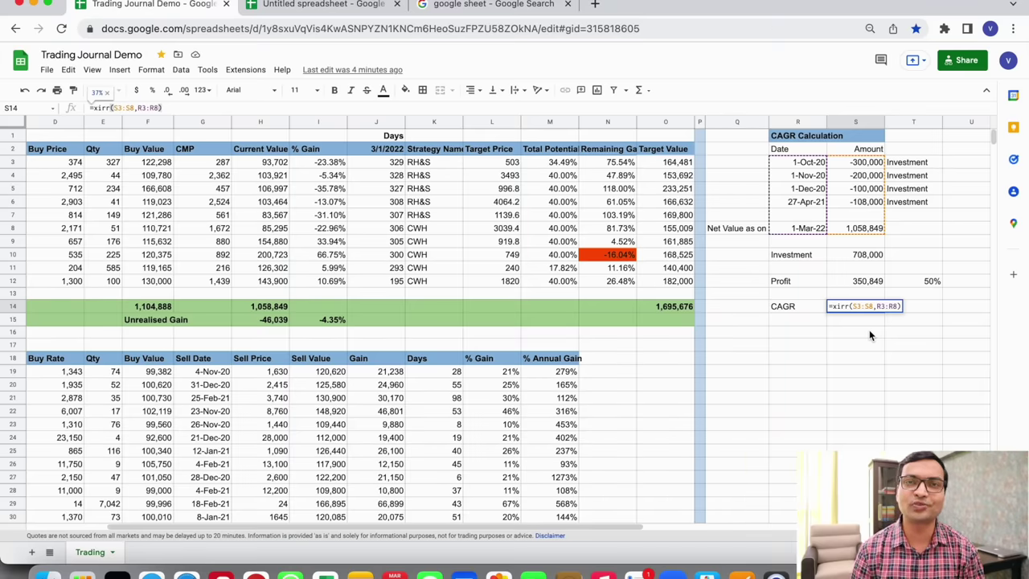
key("Return")
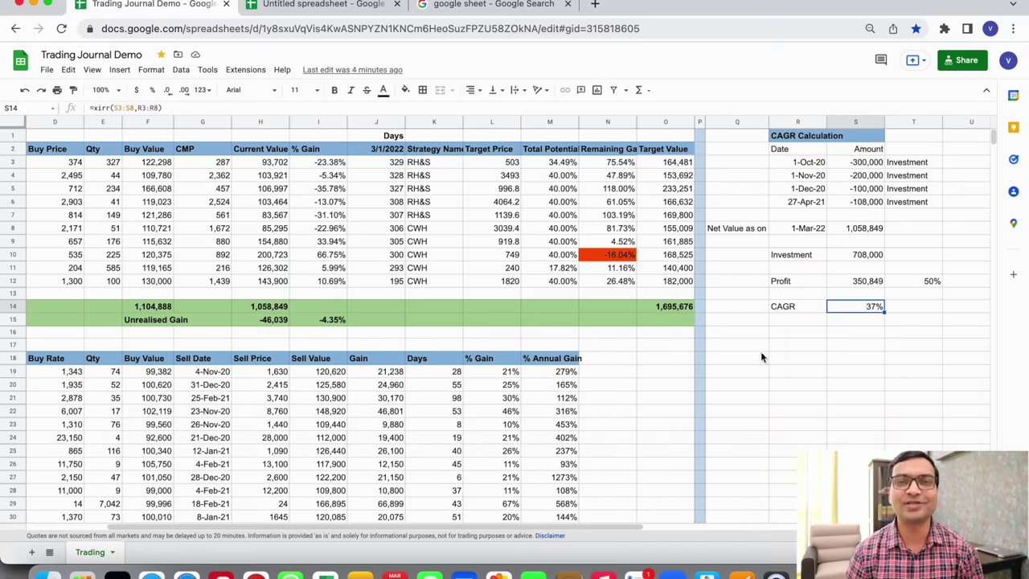
left_click(651, 394)
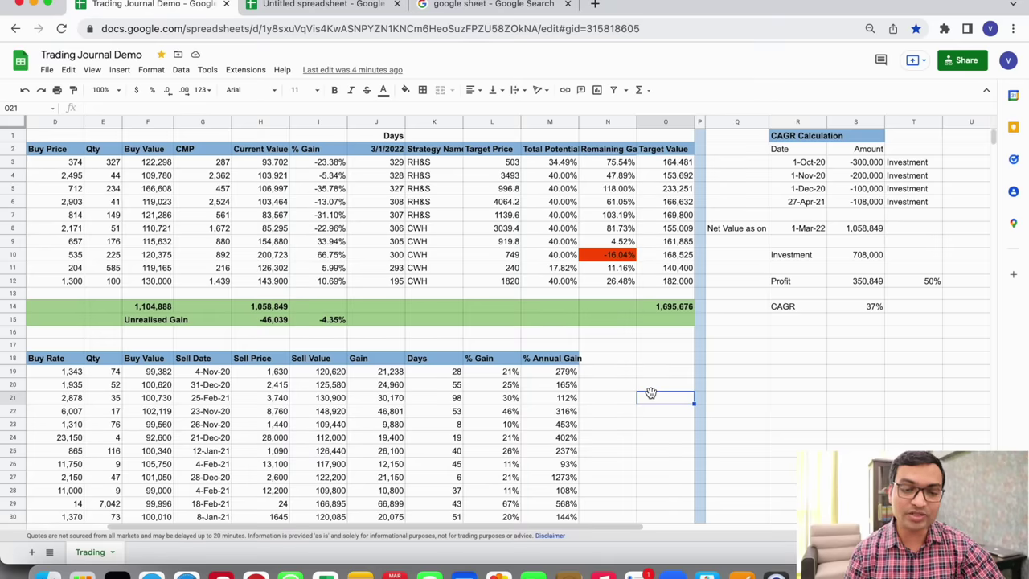